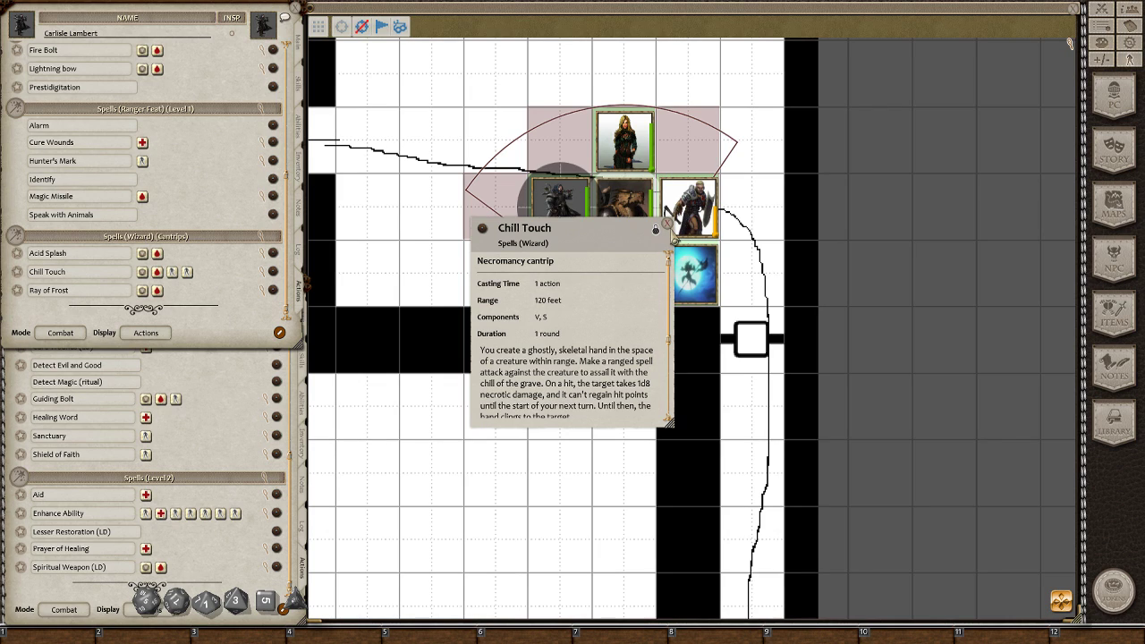
- Close the Chill Touch spell window to uncover the hell hound on the battle map
{"action": "left_click", "coordinate": [656, 229]}
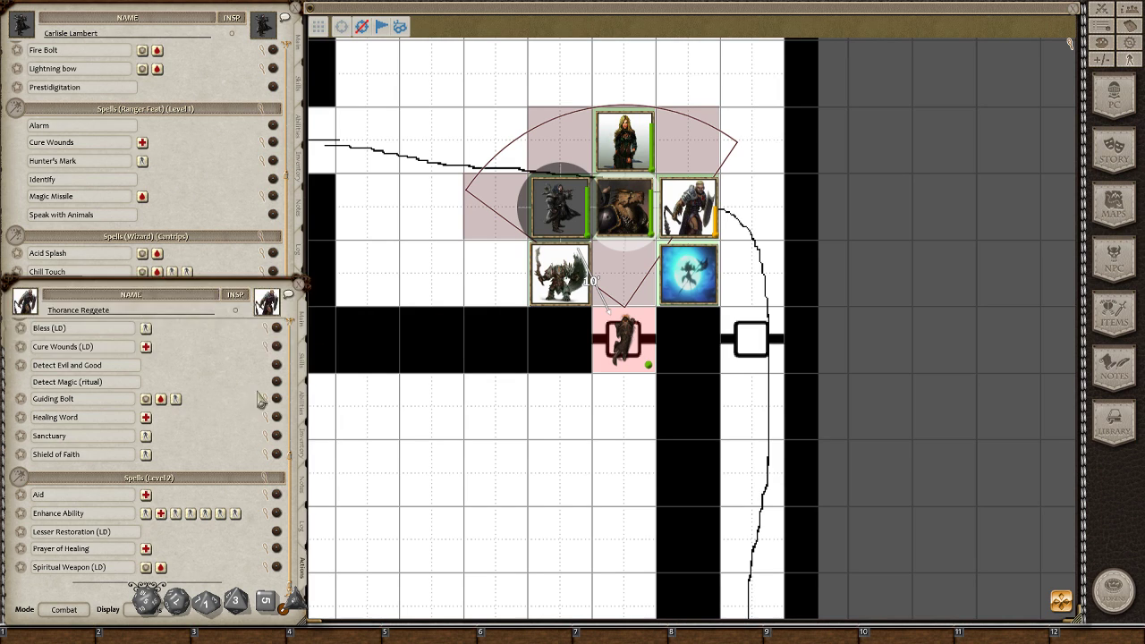
{"action": "left_click_drag", "start_coordinate": [215, 398], "coordinate": [611, 360]}
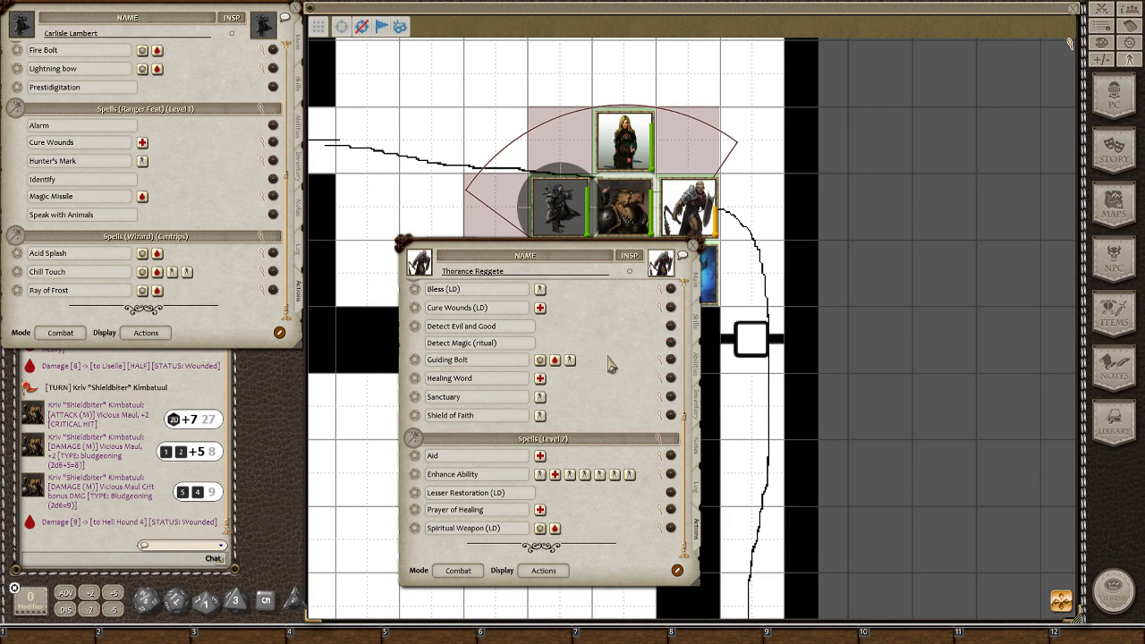
{"action": "mouse_move", "coordinate": [611, 361]}
{"action": "left_mouse_down"}
{"action": "mouse_move", "coordinate": [569, 391]}
{"action": "mouse_move", "coordinate": [215, 398]}
{"action": "left_mouse_up"}
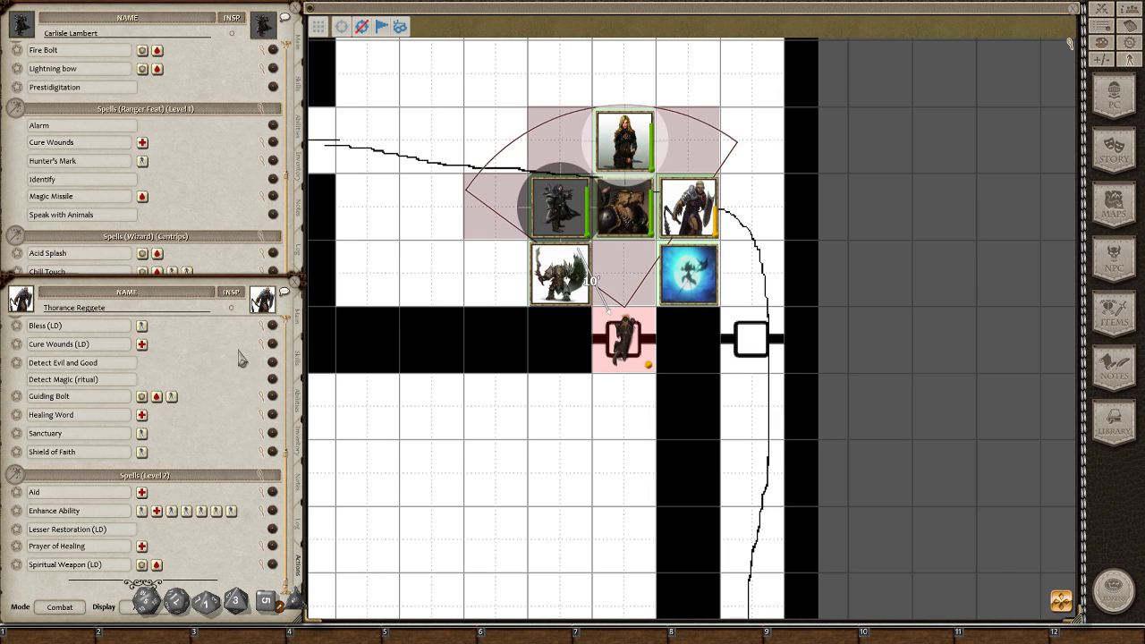
- Undock the cleric's sheet and lengthen Carlisle Lambert's sheet to show Ray of Frost and Mode/Display
{"action": "mouse_move", "coordinate": [126, 292]}
{"action": "left_mouse_down"}
{"action": "mouse_move", "coordinate": [348, 208]}
{"action": "mouse_move", "coordinate": [126, 292]}
{"action": "left_mouse_up"}
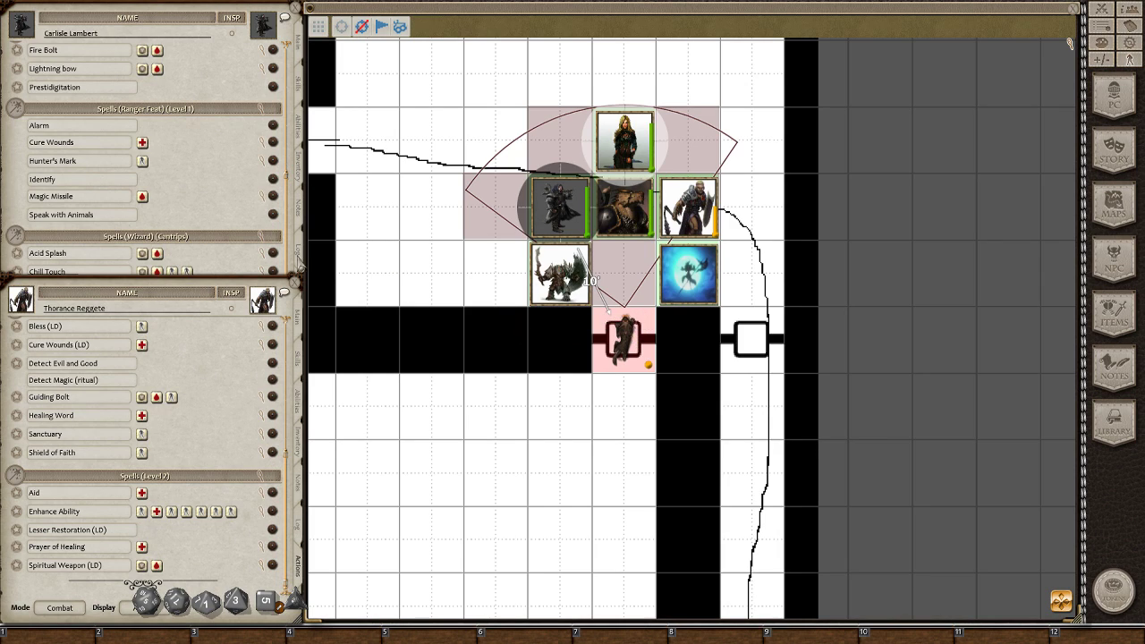
{"action": "left_click_drag", "start_coordinate": [213, 277], "coordinate": [214, 340]}
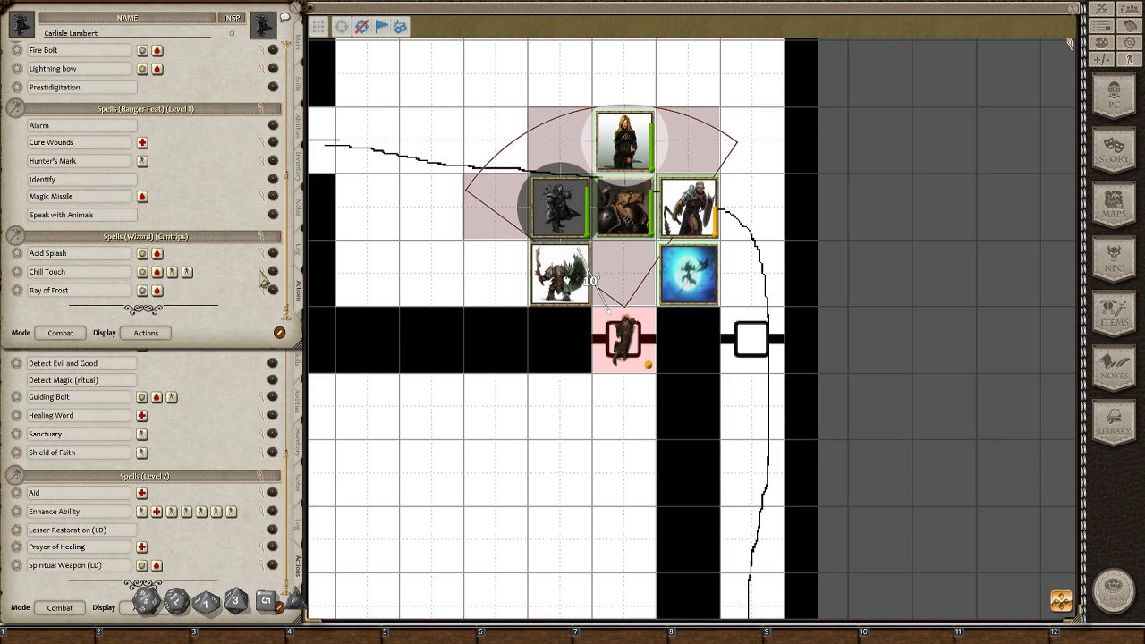
{"action": "left_click", "coordinate": [273, 272]}
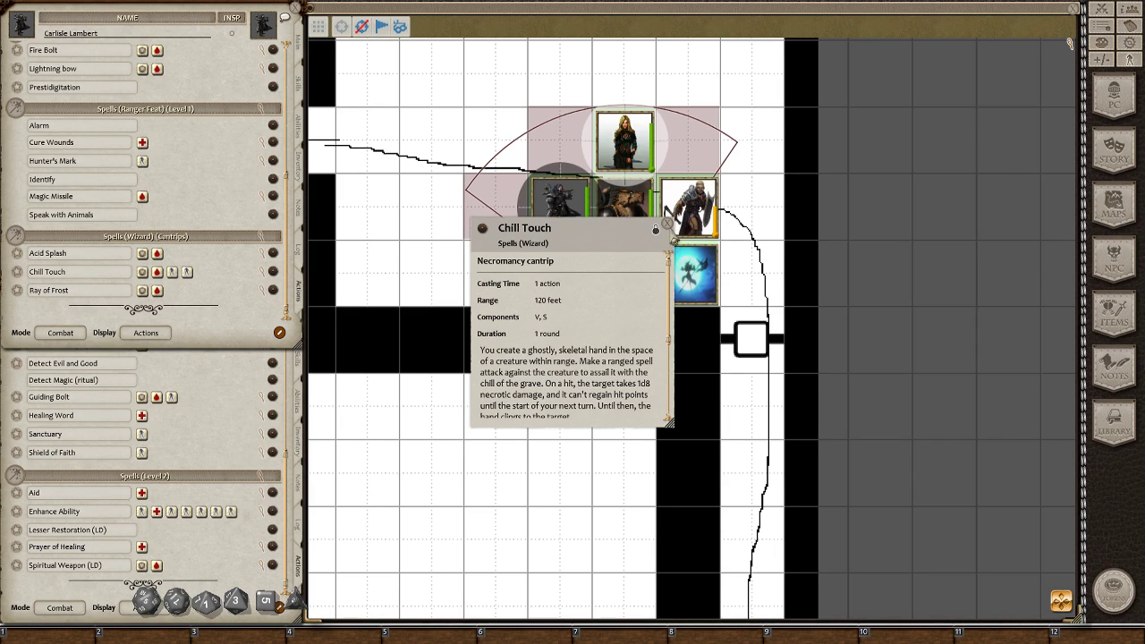
{"action": "scroll", "coordinate": [643, 306], "scroll_direction": "down", "scroll_amount": 1}
{"action": "scroll", "coordinate": [643, 306], "scroll_direction": "down", "scroll_amount": 2}
{"action": "scroll", "coordinate": [643, 306], "scroll_direction": "down", "scroll_amount": 1}
{"action": "scroll", "coordinate": [642, 306], "scroll_direction": "down", "scroll_amount": 1}
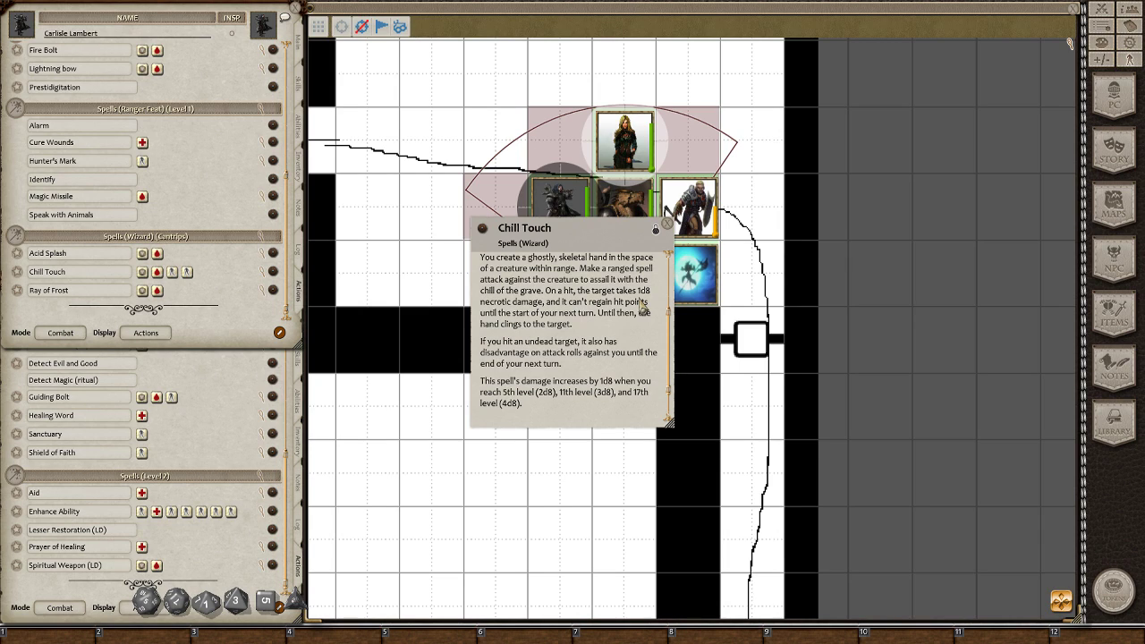
{"action": "left_click", "coordinate": [669, 231]}
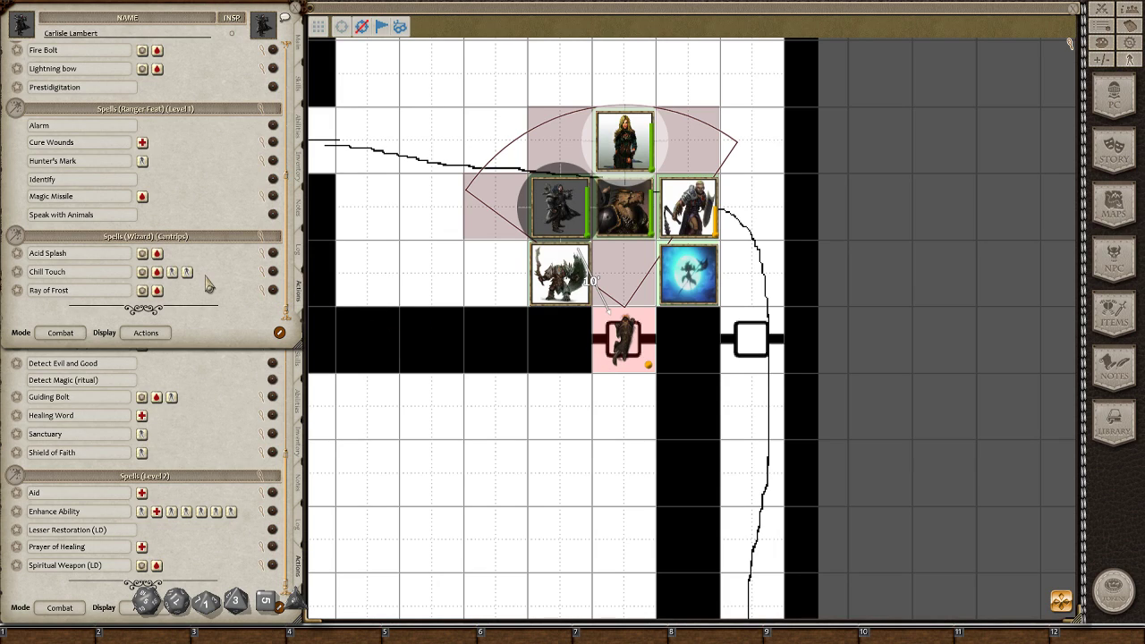
{"action": "left_click", "coordinate": [273, 272]}
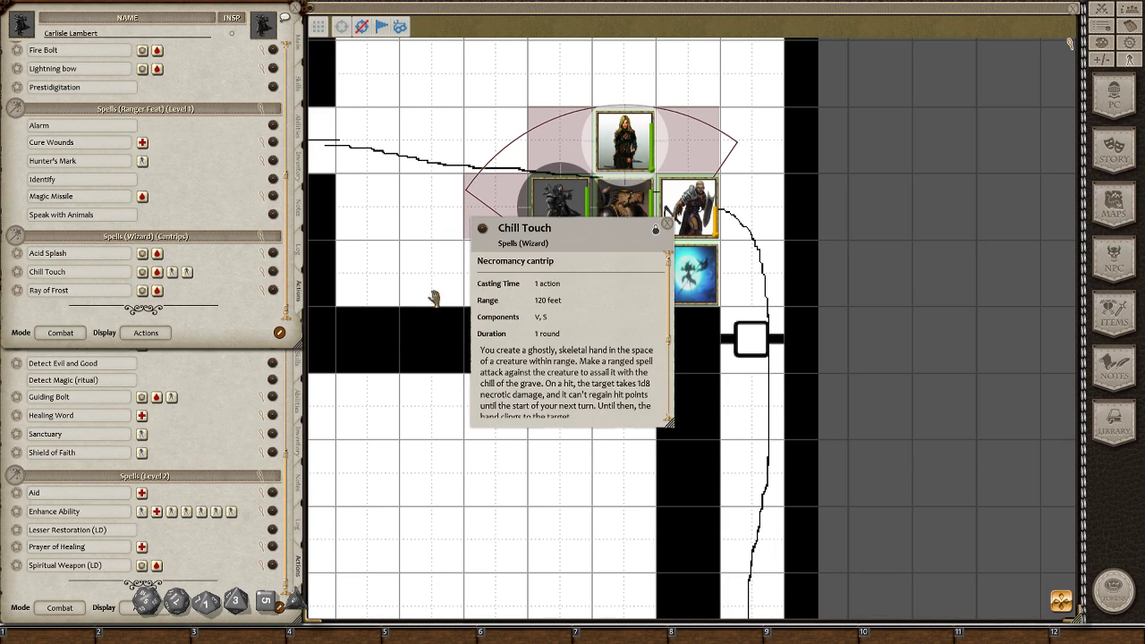
{"action": "scroll", "coordinate": [605, 354], "scroll_direction": "down", "scroll_amount": 2}
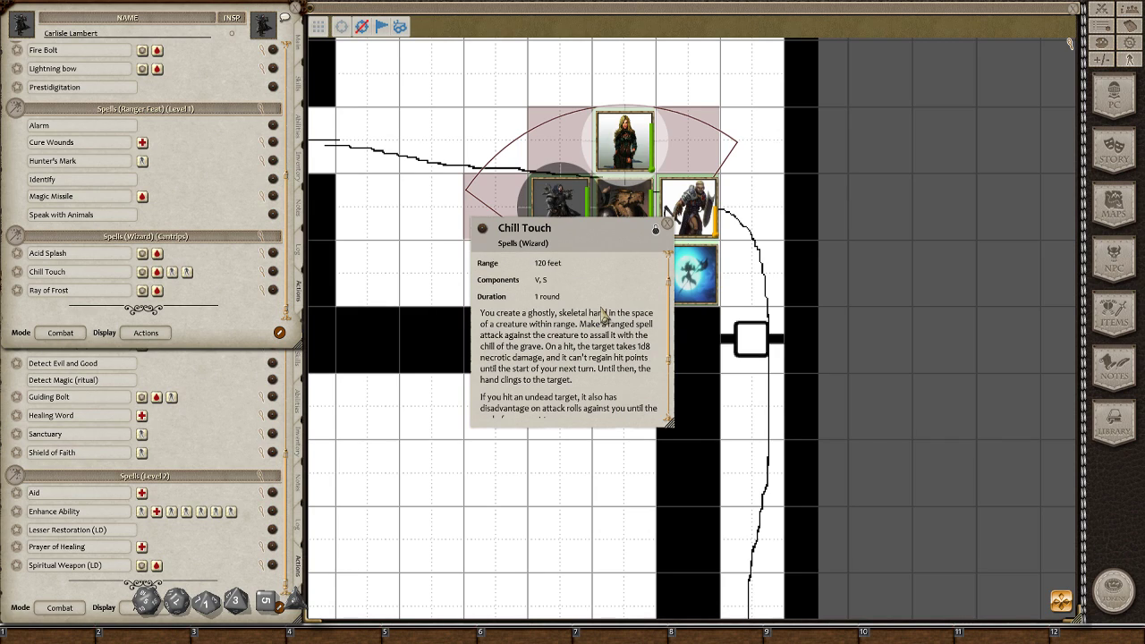
{"action": "scroll", "coordinate": [605, 315], "scroll_direction": "down", "scroll_amount": 2}
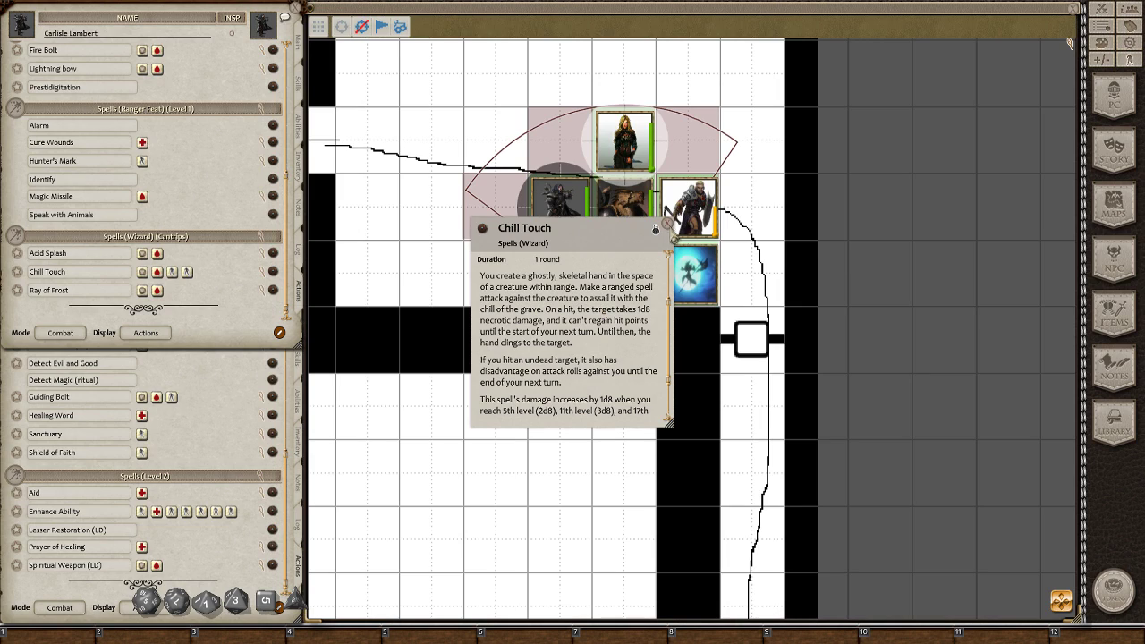
{"action": "left_click", "coordinate": [668, 228]}
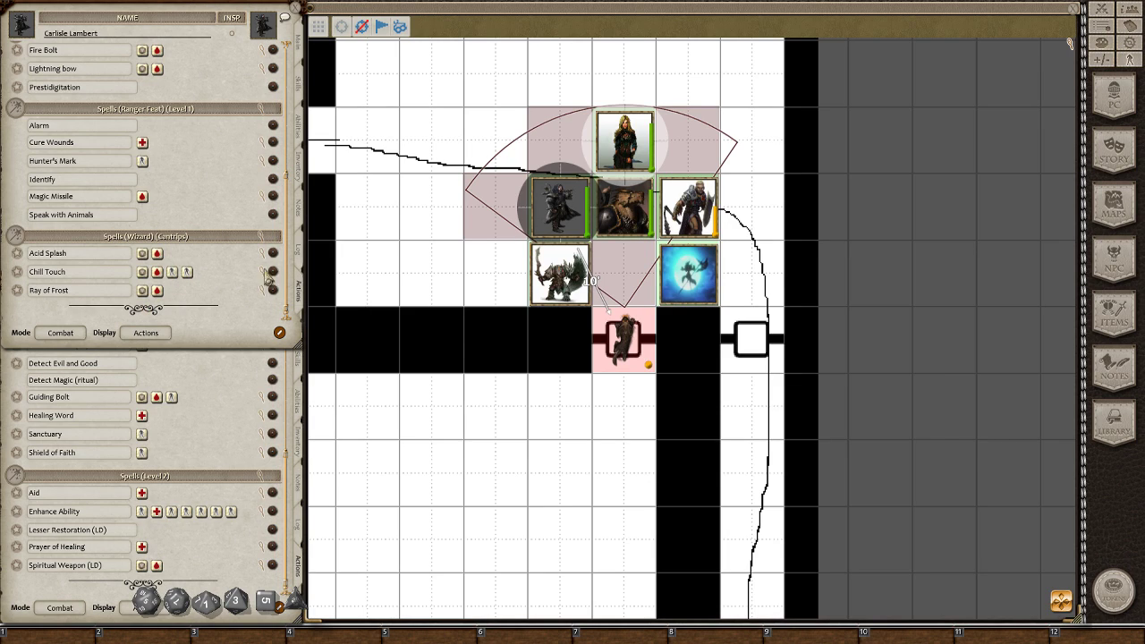
- Expand and collapse Chill Touch's Cast, Damage and Effect rows twice, ending collapsed
{"action": "left_click", "coordinate": [273, 271]}
{"action": "scroll", "coordinate": [213, 276], "scroll_direction": "down", "scroll_amount": 2}
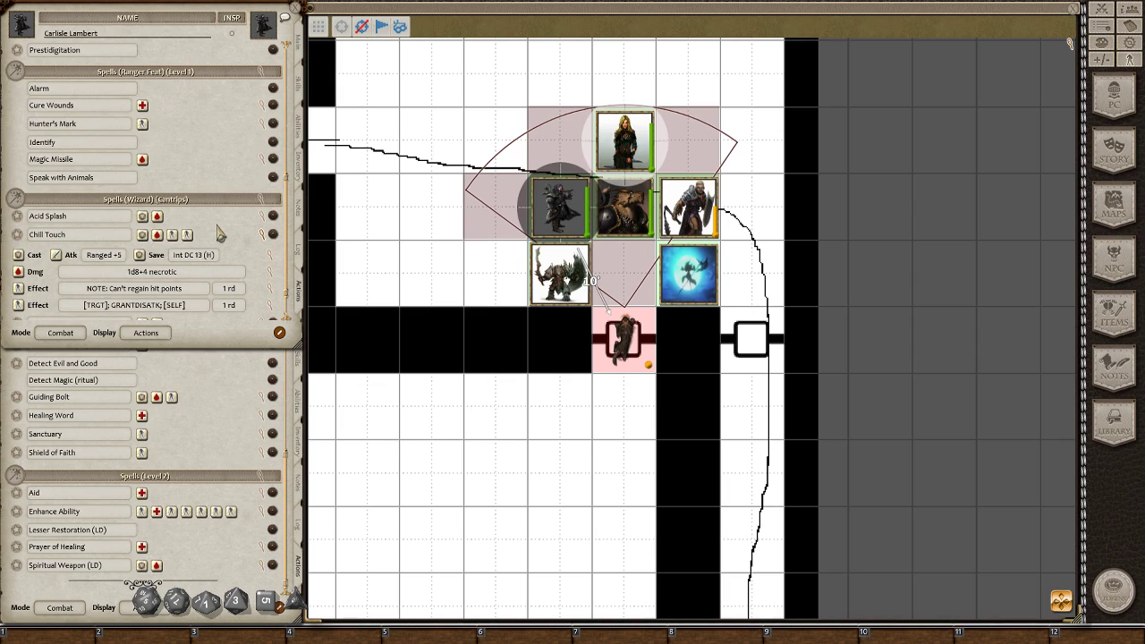
{"action": "scroll", "coordinate": [221, 234], "scroll_direction": "down", "scroll_amount": 1}
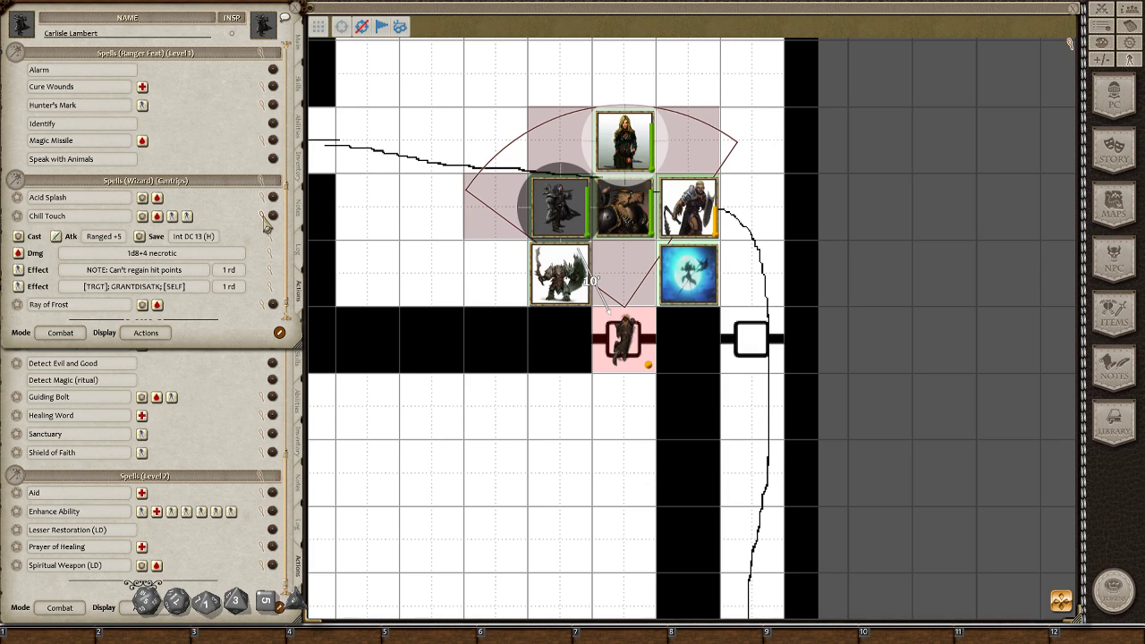
{"action": "left_click", "coordinate": [265, 218]}
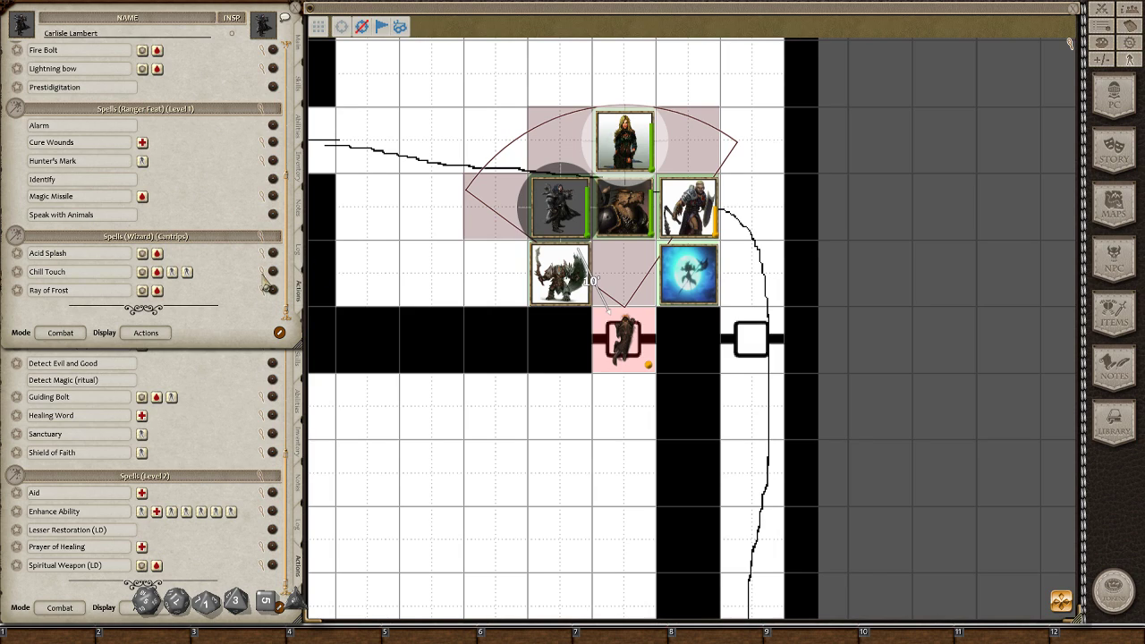
{"action": "left_click", "coordinate": [266, 272]}
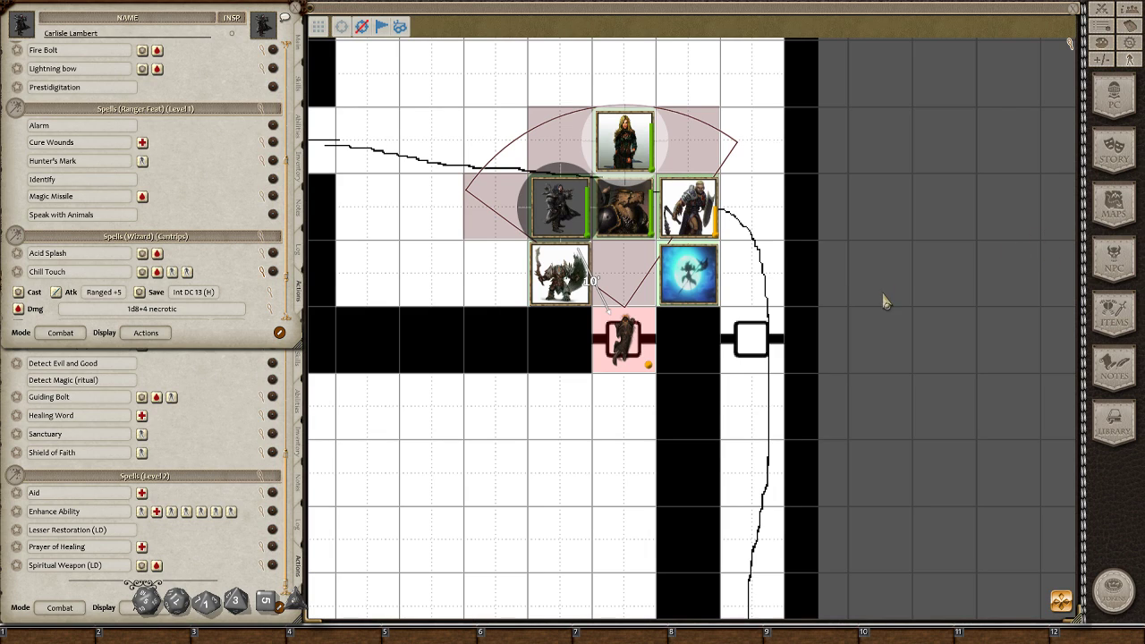
{"action": "scroll", "coordinate": [177, 234], "scroll_direction": "down", "scroll_amount": 2}
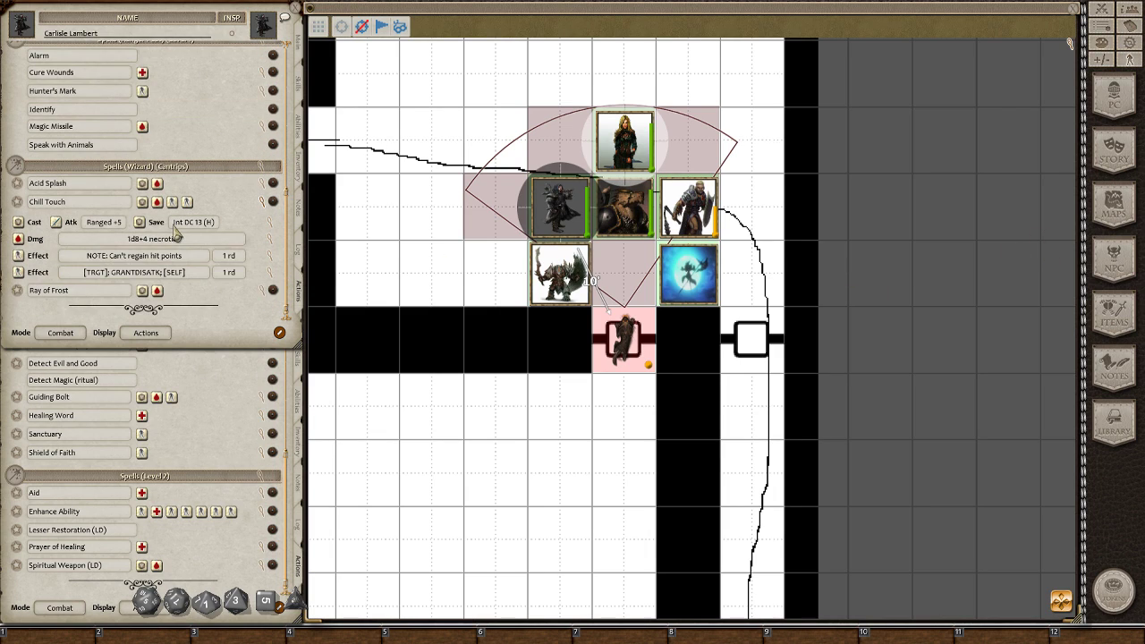
{"action": "left_click", "coordinate": [267, 204]}
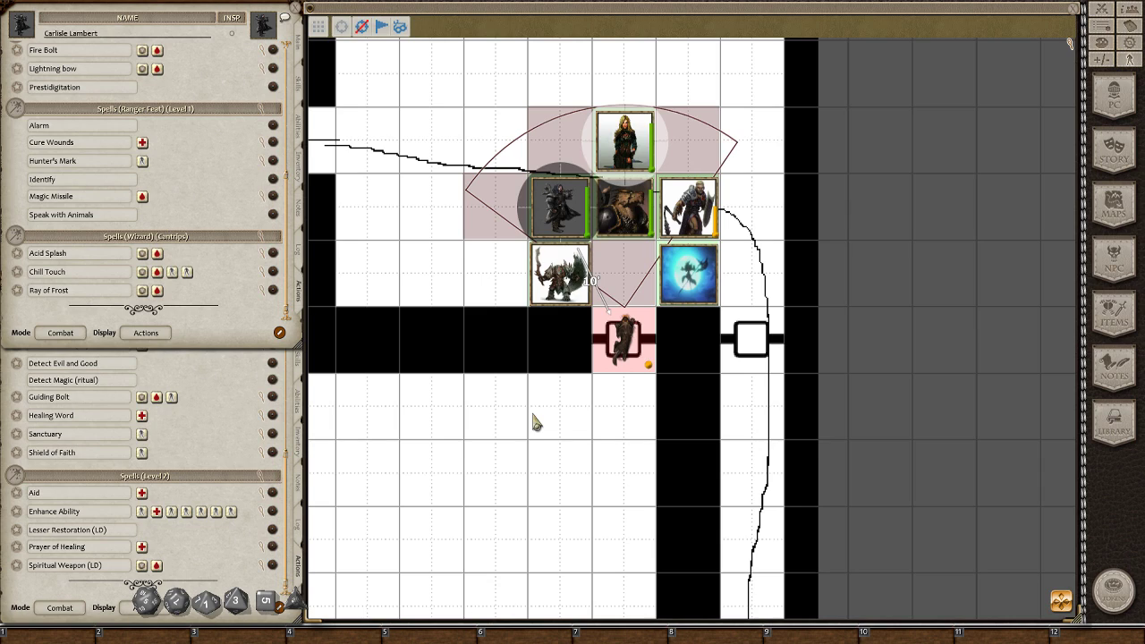
- Target Hell Hound 4 and pull the second character's sheet out to reveal chat
{"action": "left_click", "coordinate": [627, 344]}
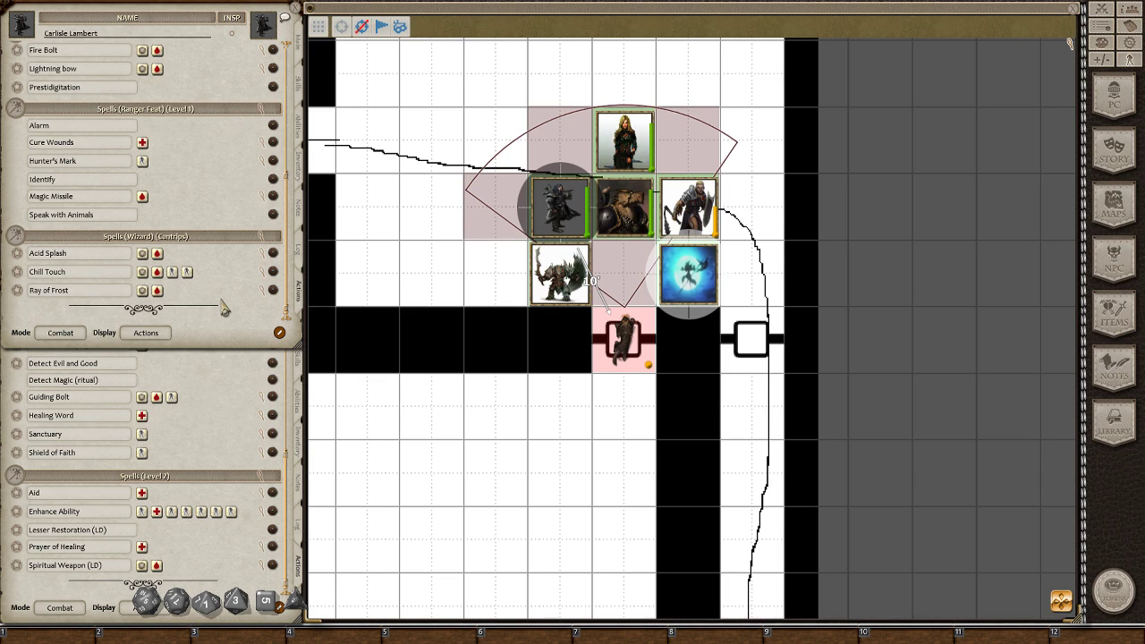
{"action": "left_click_drag", "start_coordinate": [218, 413], "coordinate": [513, 241]}
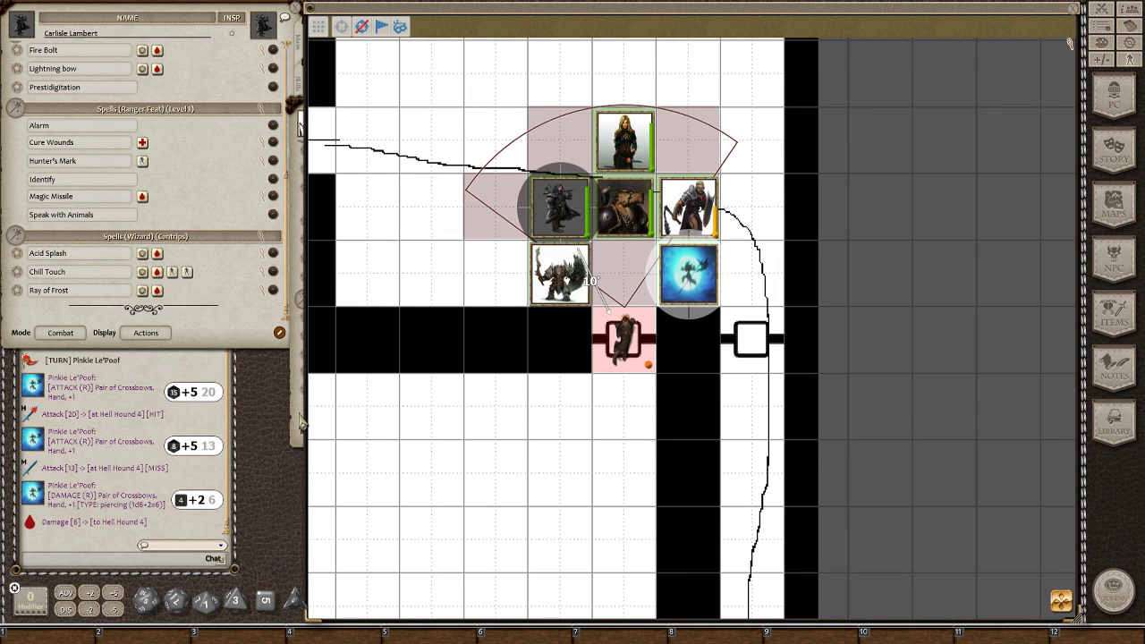
{"action": "left_click_drag", "start_coordinate": [301, 418], "coordinate": [283, 420]}
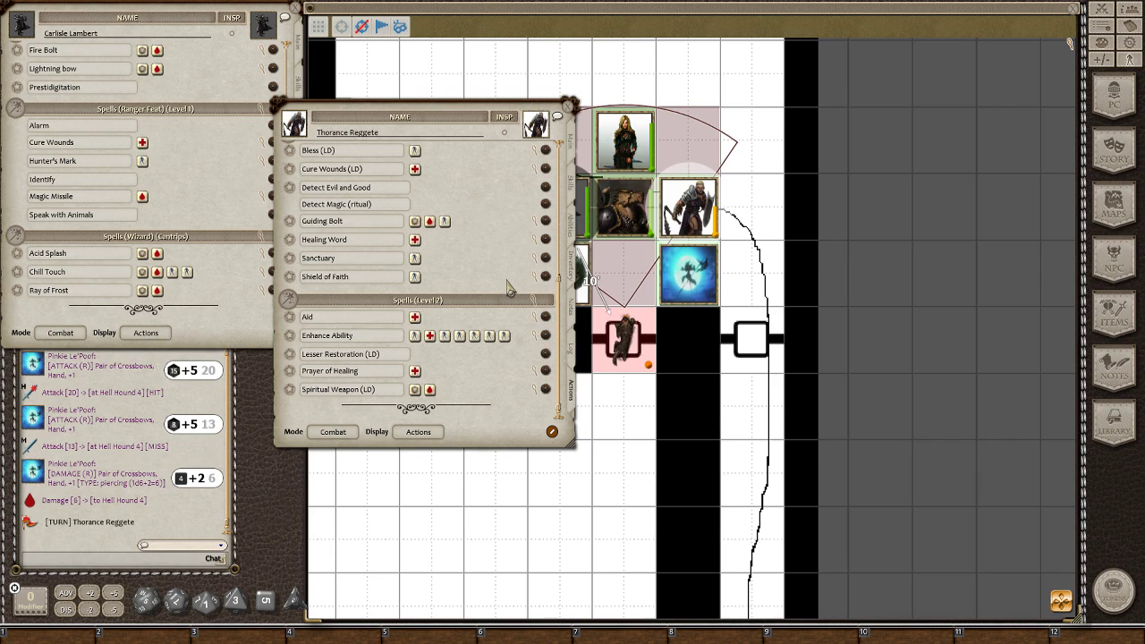
{"action": "scroll", "coordinate": [509, 288], "scroll_direction": "up", "scroll_amount": 3}
{"action": "scroll", "coordinate": [509, 288], "scroll_direction": "up", "scroll_amount": 3}
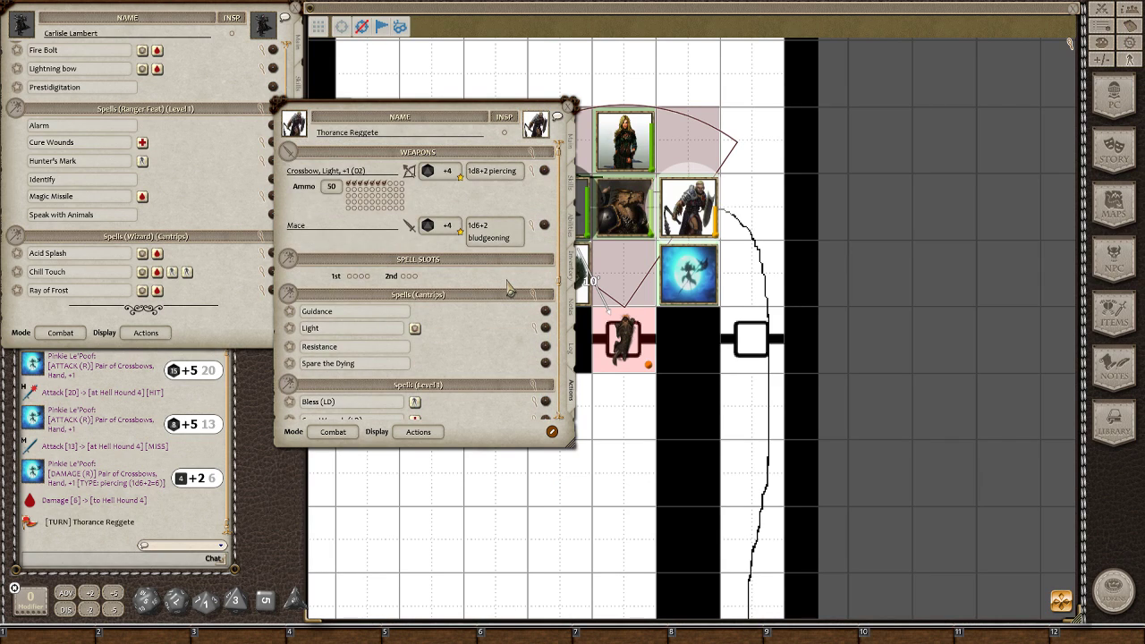
{"action": "scroll", "coordinate": [509, 288], "scroll_direction": "down", "scroll_amount": 2}
{"action": "scroll", "coordinate": [509, 288], "scroll_direction": "down", "scroll_amount": 2}
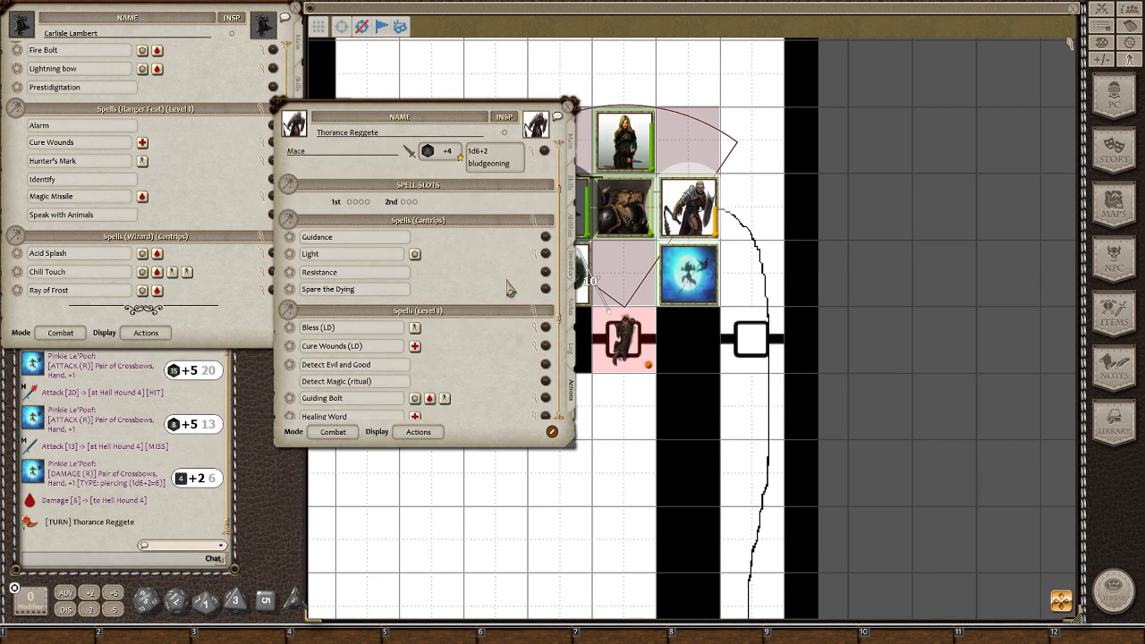
{"action": "scroll", "coordinate": [509, 288], "scroll_direction": "down", "scroll_amount": 3}
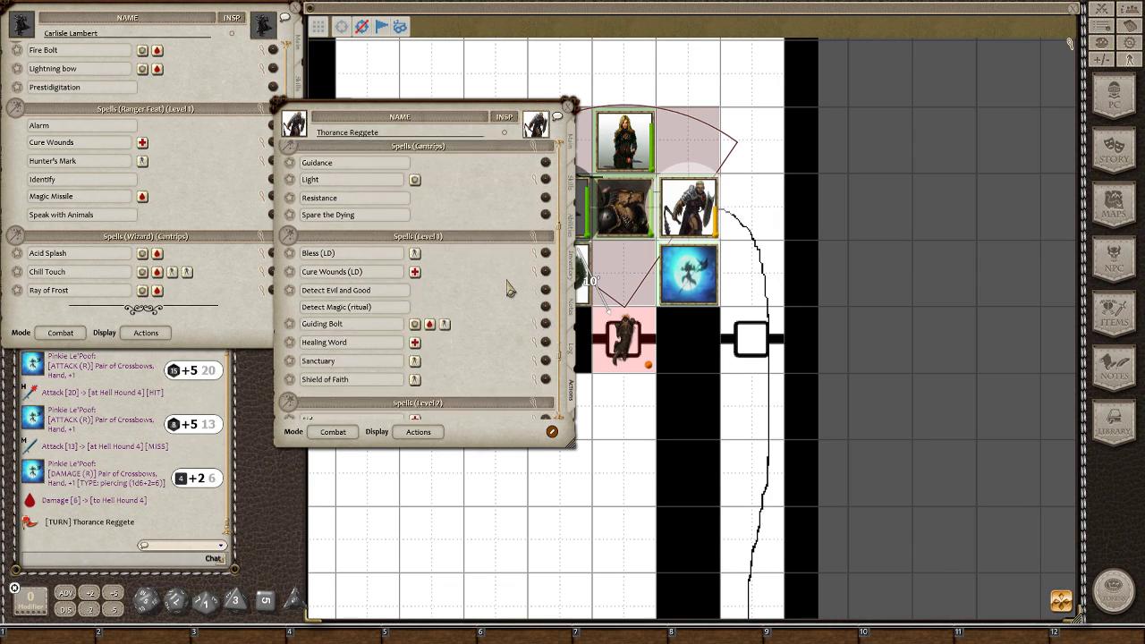
{"action": "scroll", "coordinate": [510, 288], "scroll_direction": "down", "scroll_amount": 3}
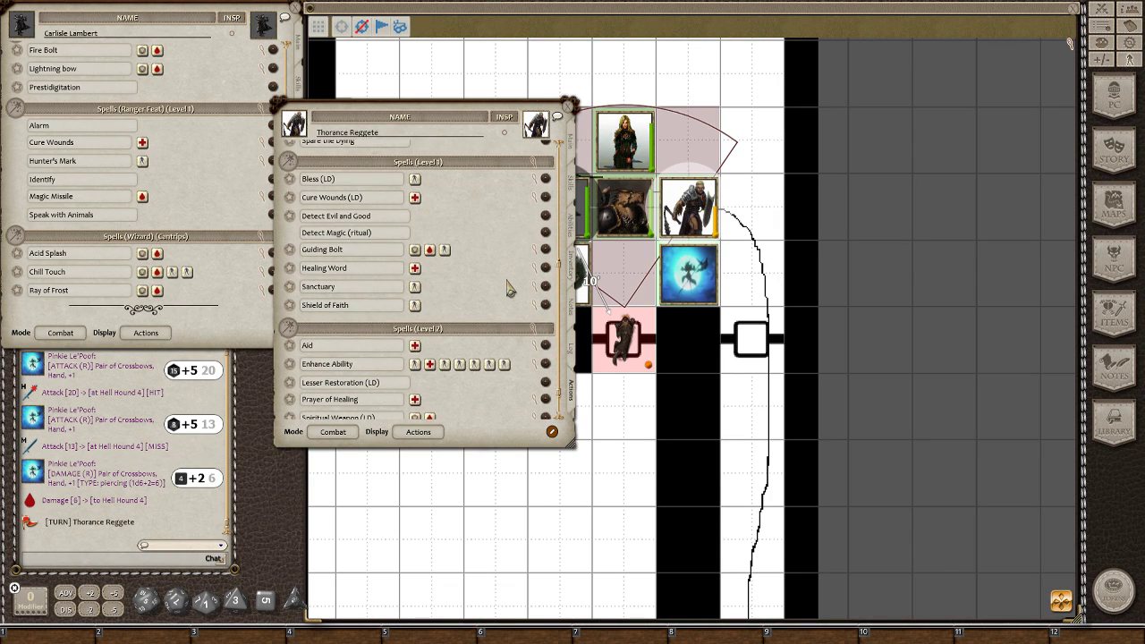
{"action": "scroll", "coordinate": [509, 288], "scroll_direction": "down", "scroll_amount": 2}
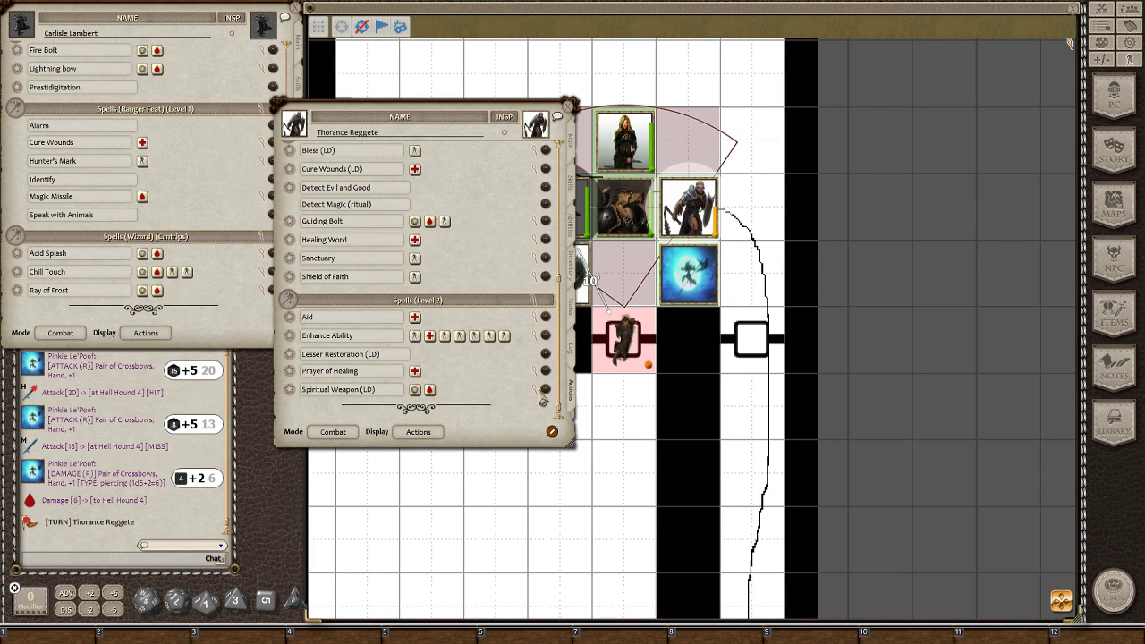
{"action": "left_click", "coordinate": [545, 391]}
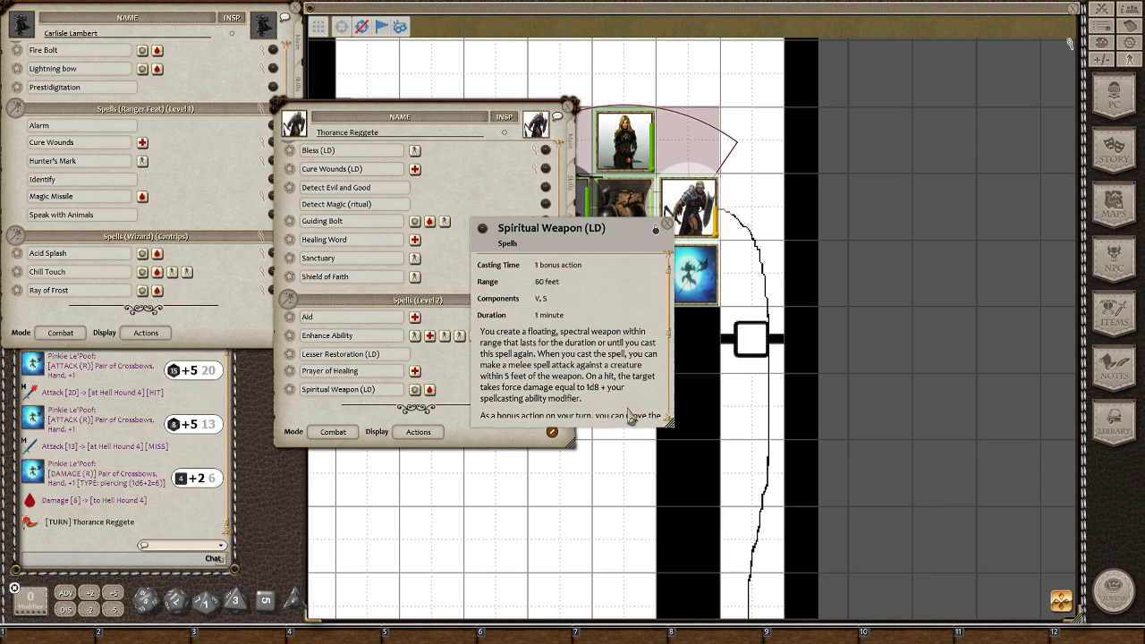
{"action": "scroll", "coordinate": [646, 333], "scroll_direction": "up", "scroll_amount": 1}
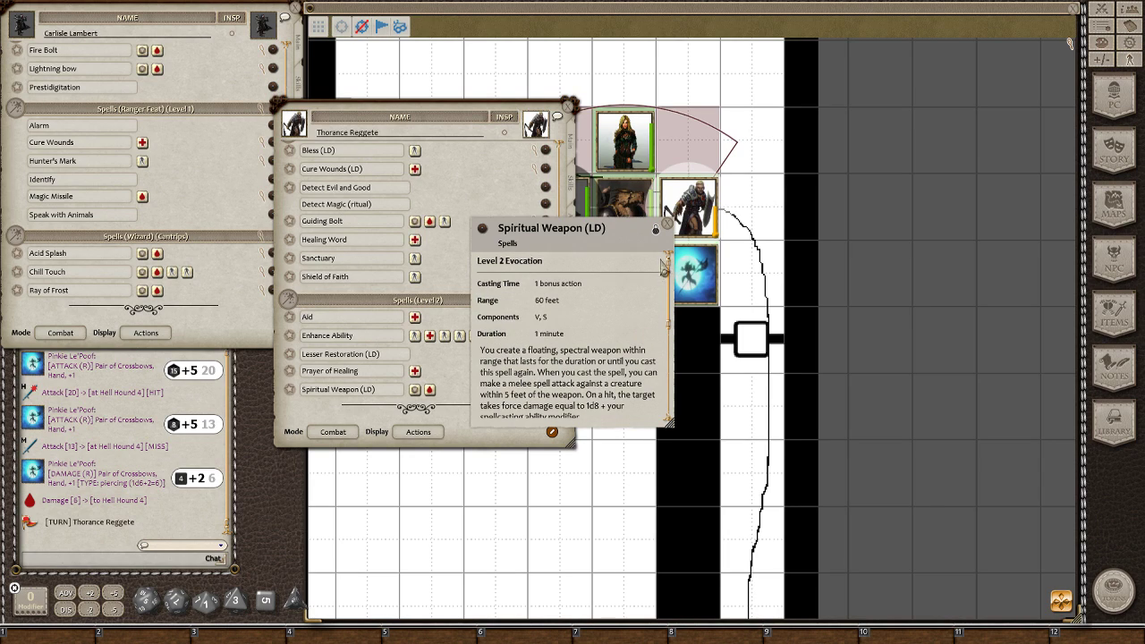
{"action": "left_click", "coordinate": [667, 230]}
{"action": "scroll", "coordinate": [501, 345], "scroll_direction": "up", "scroll_amount": 3}
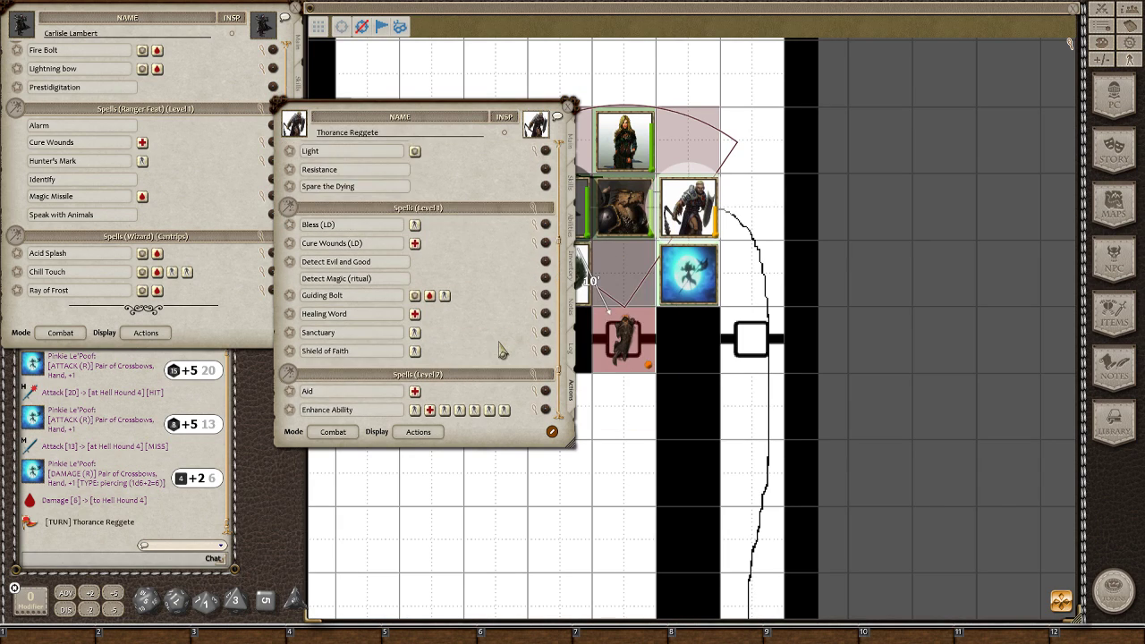
{"action": "scroll", "coordinate": [391, 240], "scroll_direction": "up", "scroll_amount": 3}
{"action": "scroll", "coordinate": [365, 259], "scroll_direction": "up", "scroll_amount": 3}
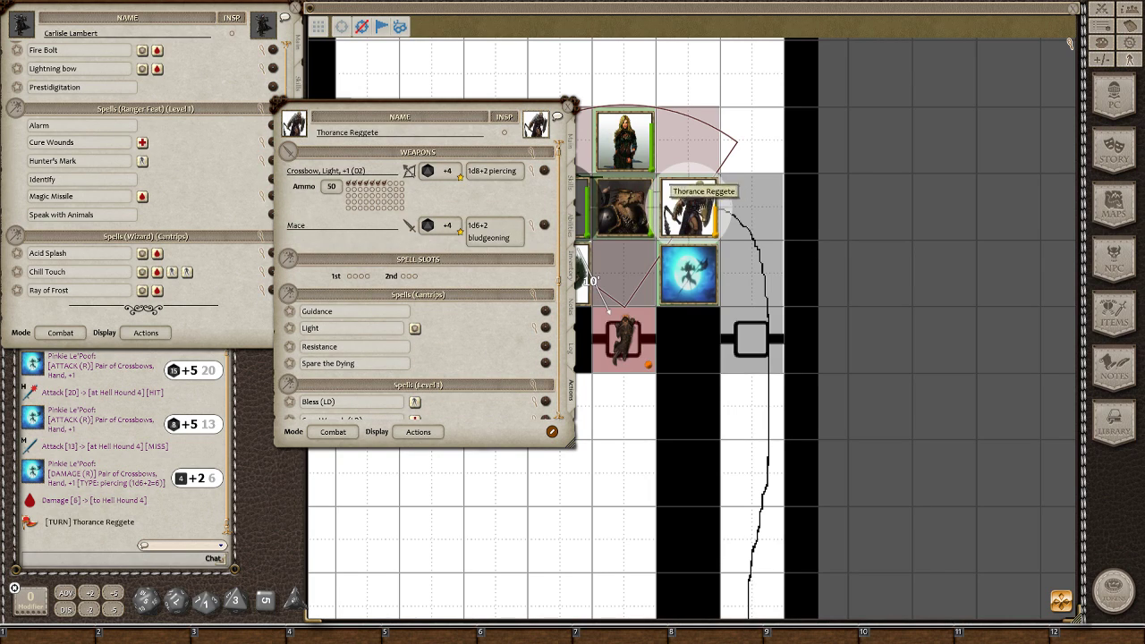
{"action": "scroll", "coordinate": [496, 302], "scroll_direction": "down", "scroll_amount": 3}
{"action": "scroll", "coordinate": [496, 301], "scroll_direction": "down", "scroll_amount": 2}
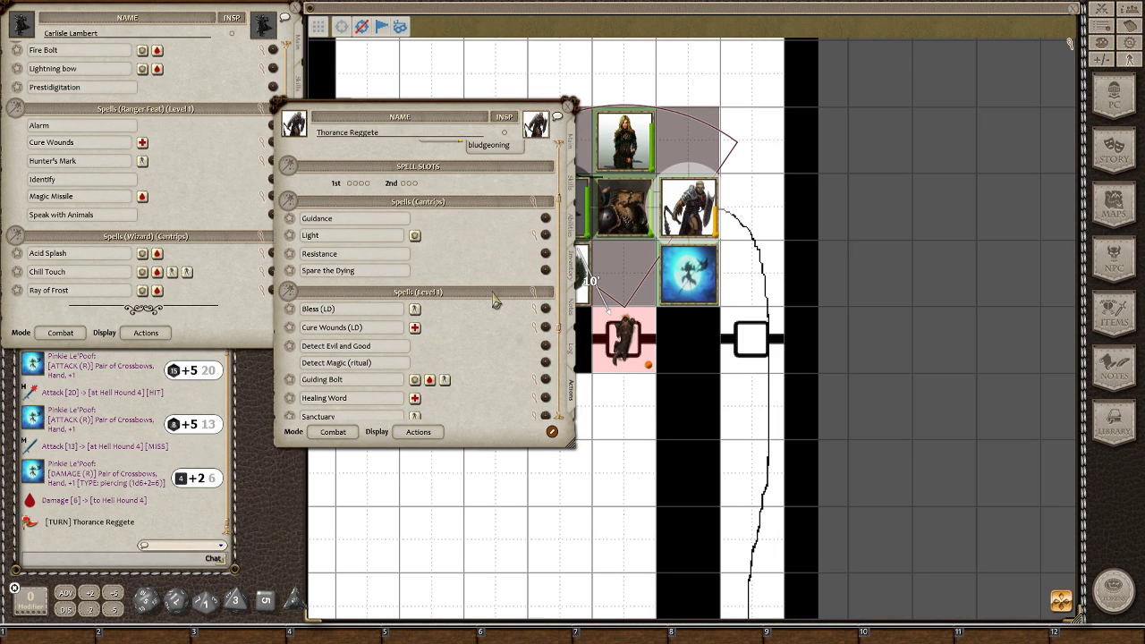
{"action": "scroll", "coordinate": [496, 301], "scroll_direction": "down", "scroll_amount": 2}
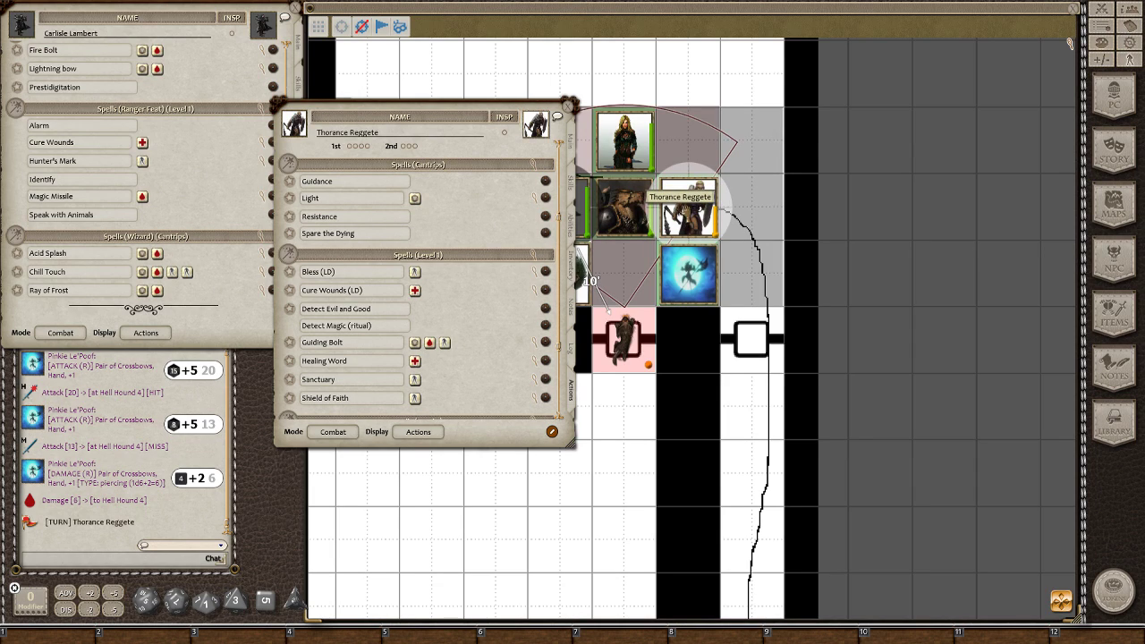
- Move Thorance down-right, heal him with Cure Wounds, and reposition his sheet
{"action": "left_click_drag", "start_coordinate": [691, 210], "coordinate": [754, 269]}
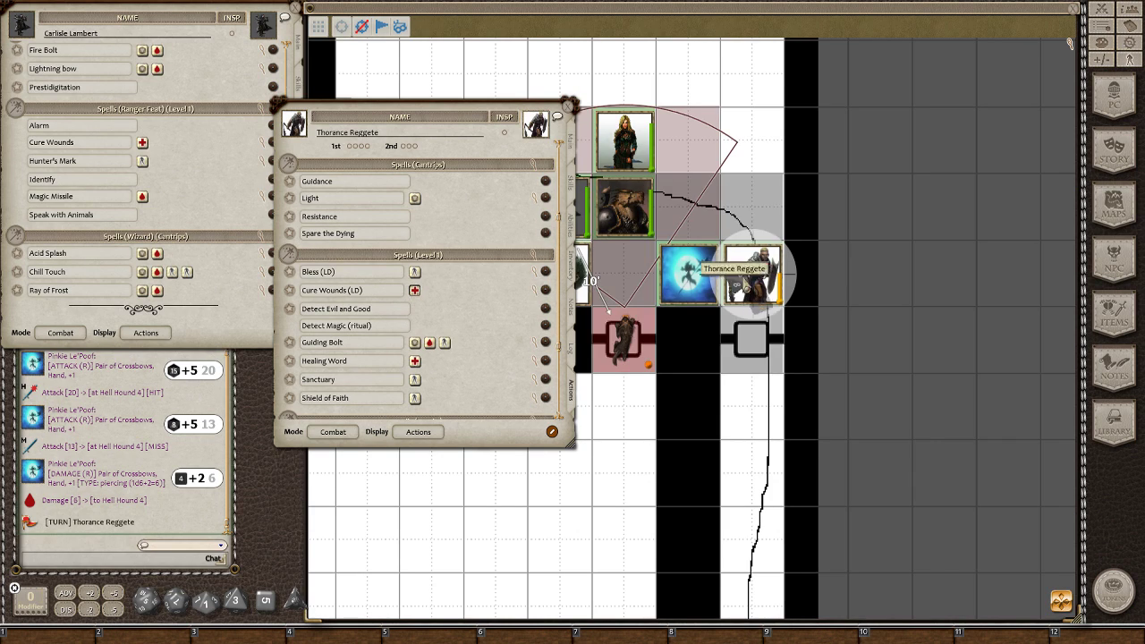
{"action": "left_click_drag", "start_coordinate": [415, 290], "coordinate": [756, 277]}
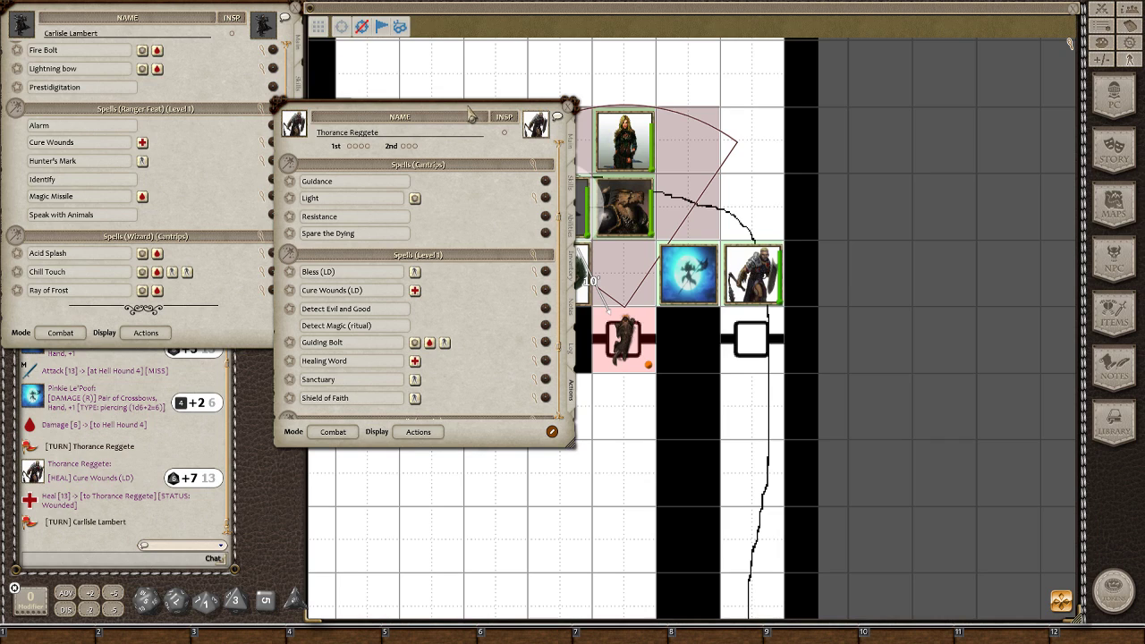
{"action": "mouse_move", "coordinate": [456, 121]}
{"action": "left_mouse_down"}
{"action": "mouse_move", "coordinate": [349, 162]}
{"action": "mouse_move", "coordinate": [222, 235]}
{"action": "left_mouse_up"}
{"action": "scroll", "coordinate": [140, 358], "scroll_direction": "up", "scroll_amount": 3}
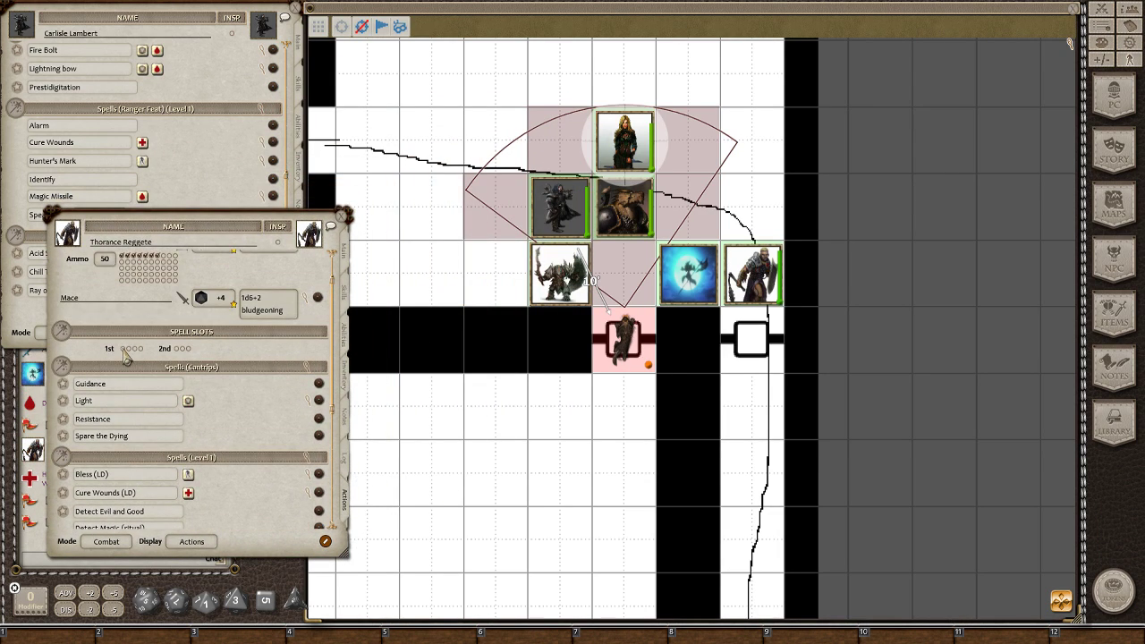
{"action": "left_click_drag", "start_coordinate": [212, 228], "coordinate": [164, 293]}
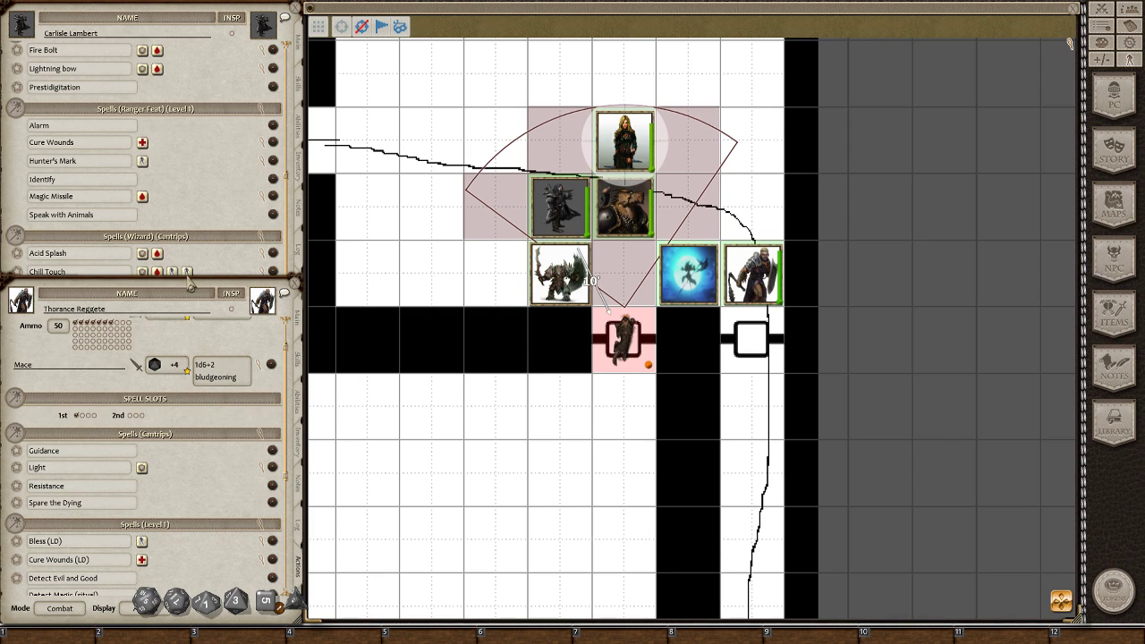
{"action": "mouse_move", "coordinate": [192, 291]}
{"action": "left_mouse_down"}
{"action": "mouse_move", "coordinate": [248, 265]}
{"action": "mouse_move", "coordinate": [328, 277]}
{"action": "mouse_move", "coordinate": [192, 293]}
{"action": "left_mouse_up"}
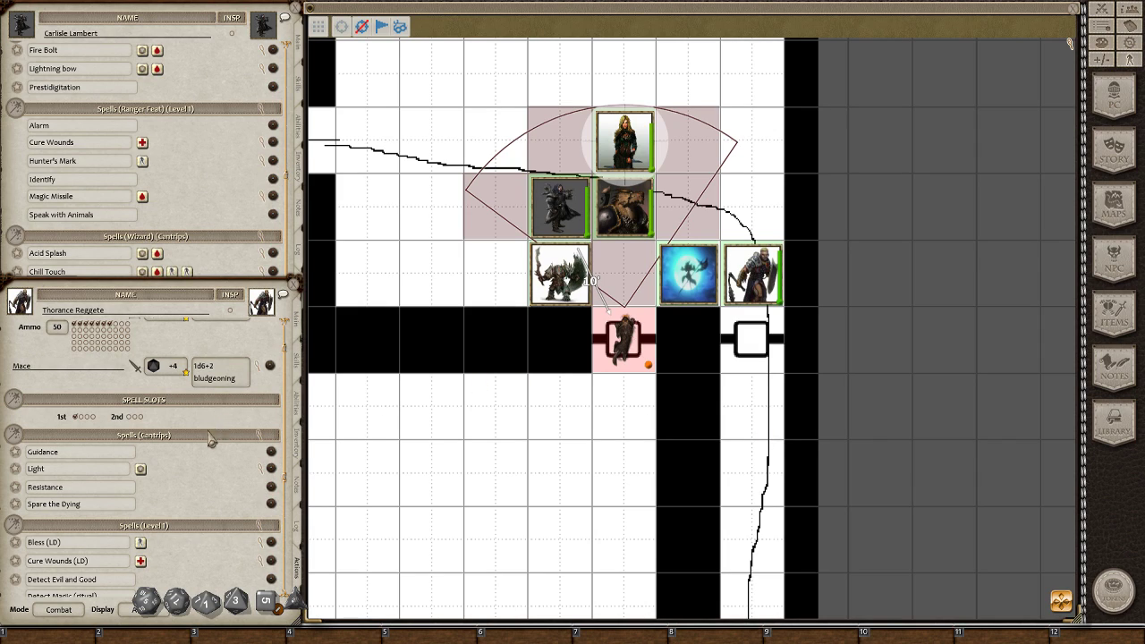
{"action": "scroll", "coordinate": [190, 493], "scroll_direction": "down", "scroll_amount": 3}
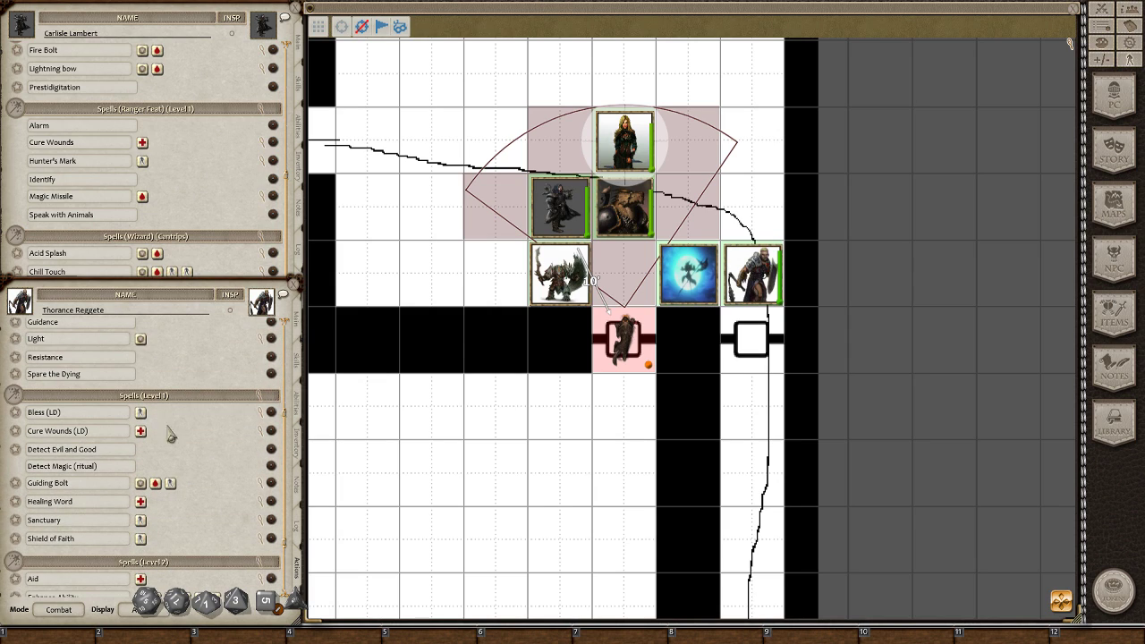
- Check Carlisle's and Thorance's abilities and hit points on Main, then raise Carlisle's sheet
{"action": "left_click", "coordinate": [234, 195]}
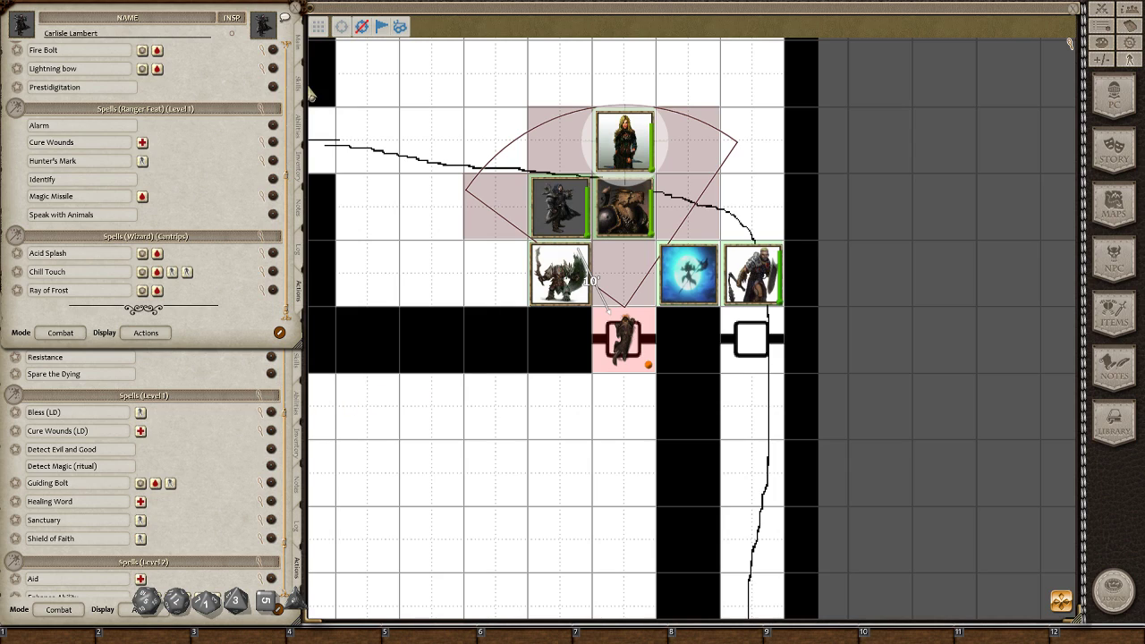
{"action": "left_click", "coordinate": [298, 49]}
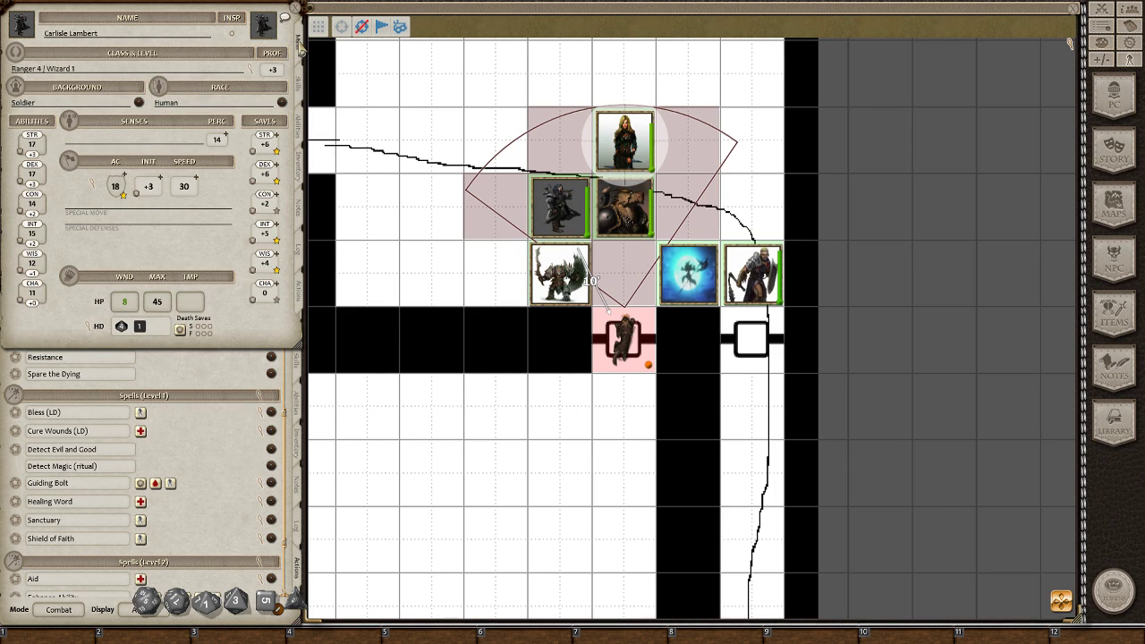
{"action": "left_click", "coordinate": [303, 295]}
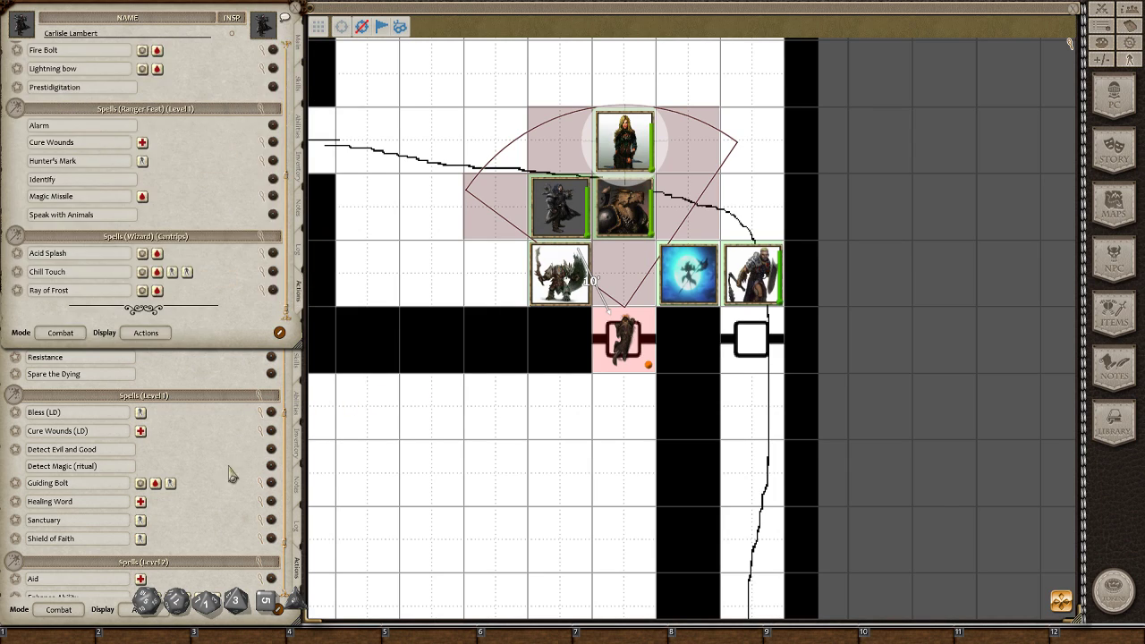
{"action": "left_click", "coordinate": [296, 322]}
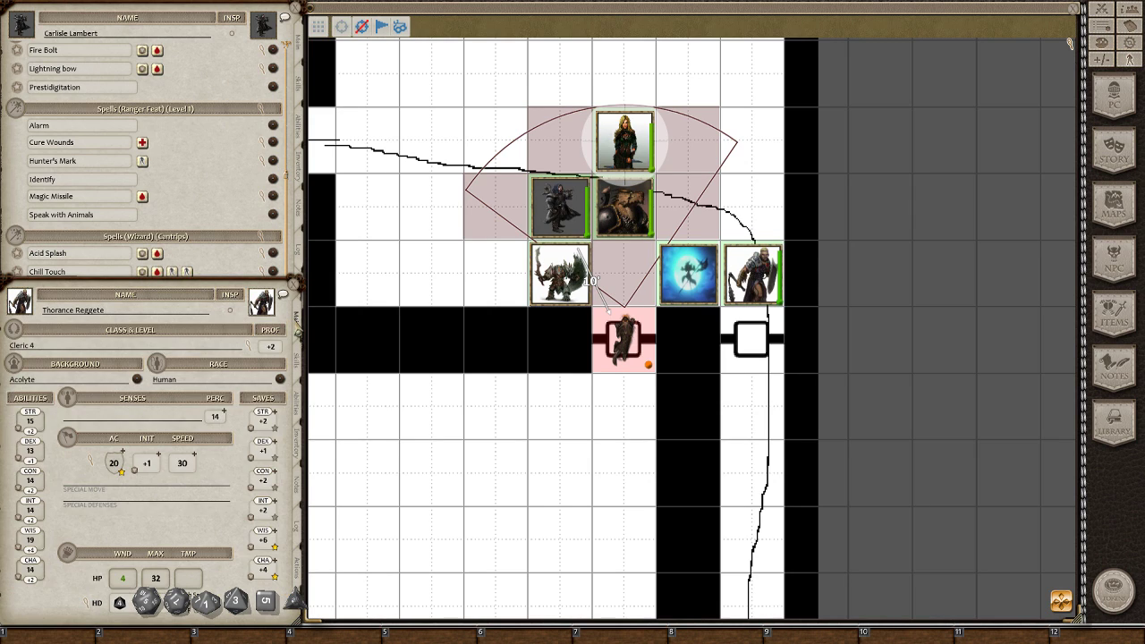
{"action": "left_click", "coordinate": [296, 573]}
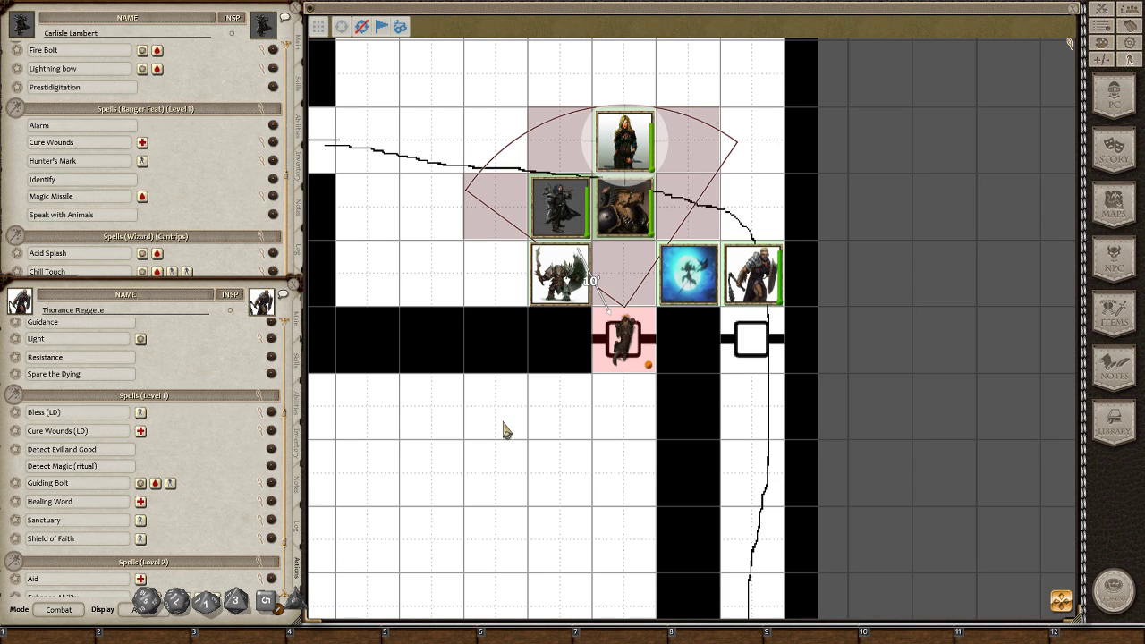
{"action": "left_click", "coordinate": [224, 199]}
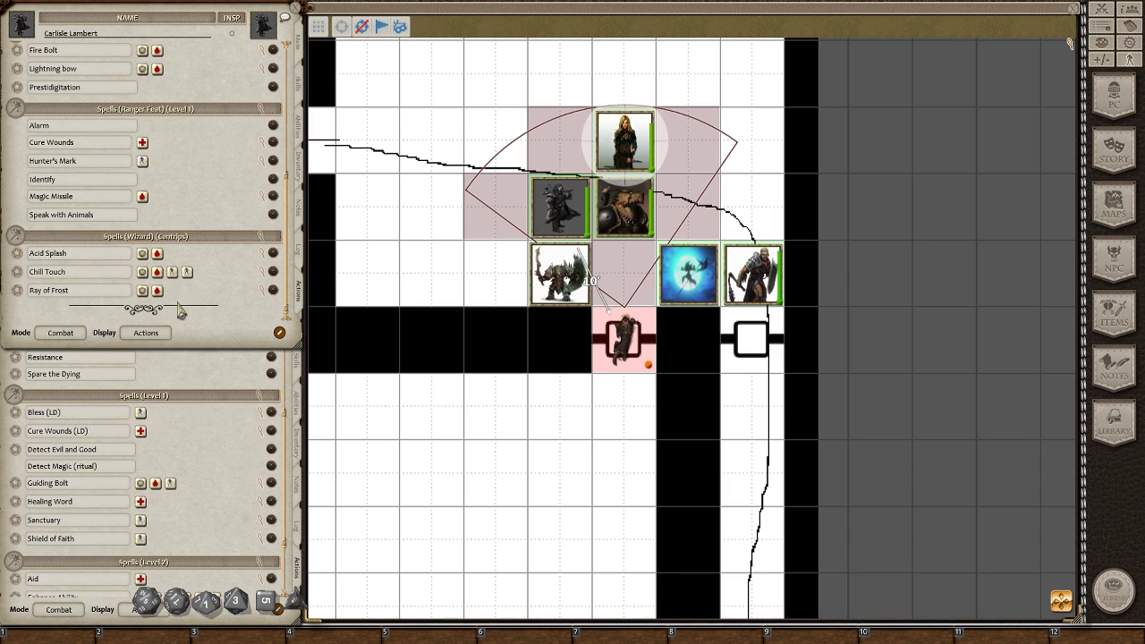
{"action": "scroll", "coordinate": [186, 271], "scroll_direction": "up", "scroll_amount": 5}
{"action": "scroll", "coordinate": [186, 271], "scroll_direction": "down", "scroll_amount": 5}
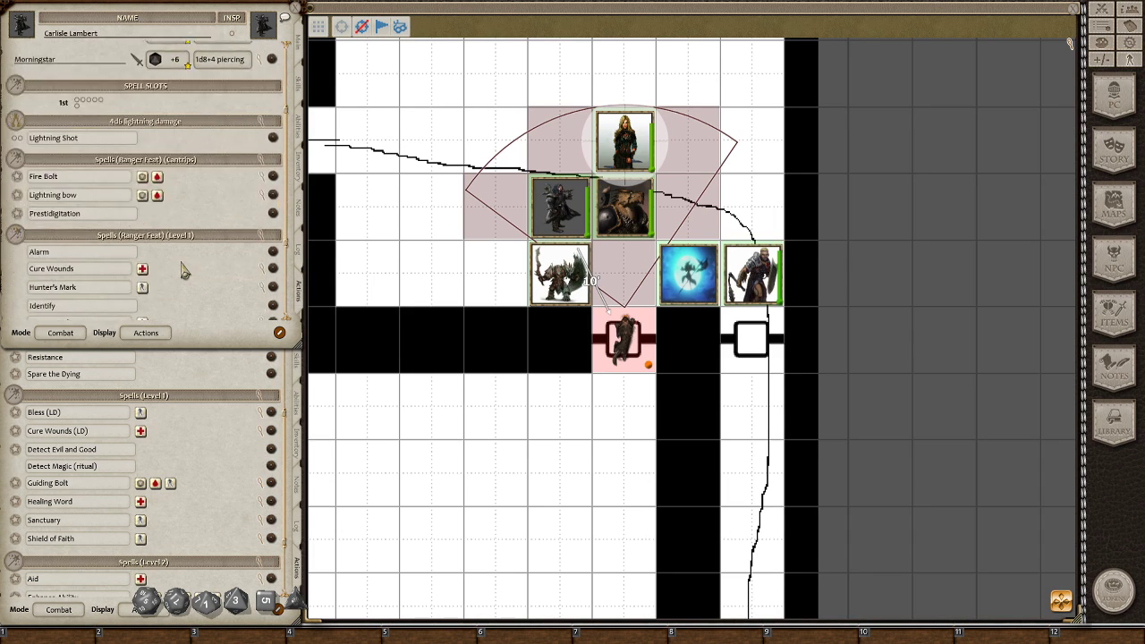
{"action": "scroll", "coordinate": [186, 271], "scroll_direction": "down", "scroll_amount": 3}
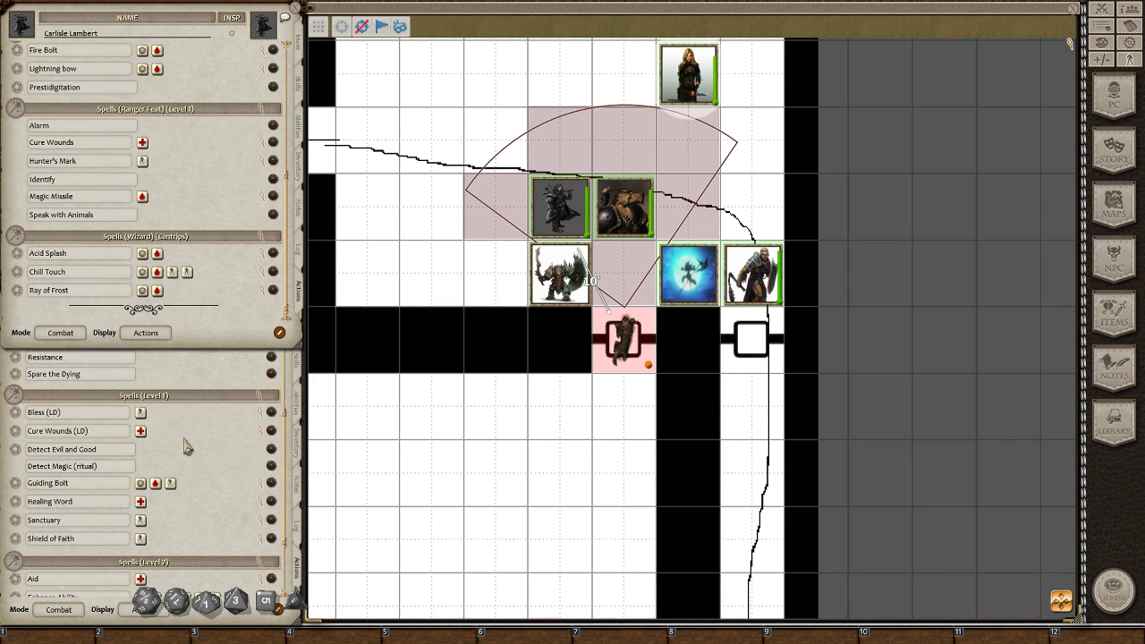
{"action": "left_click_drag", "start_coordinate": [127, 344], "coordinate": [378, 217]}
{"action": "left_click_drag", "start_coordinate": [438, 367], "coordinate": [183, 442]}
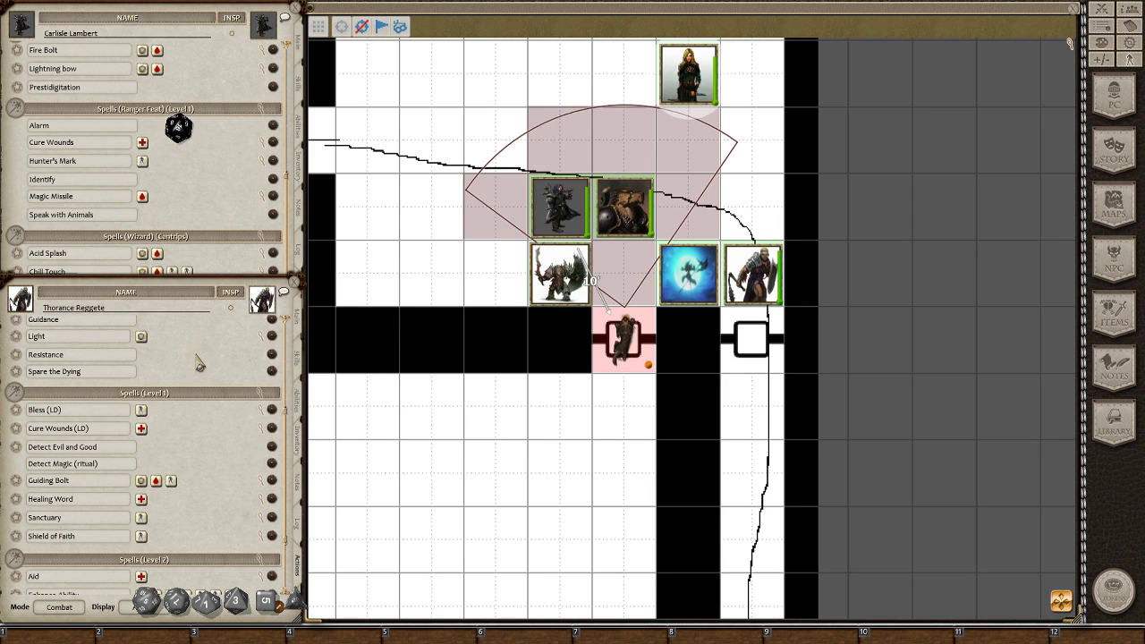
{"action": "mouse_move", "coordinate": [201, 363]}
{"action": "left_mouse_down"}
{"action": "mouse_move", "coordinate": [452, 195]}
{"action": "mouse_move", "coordinate": [205, 352]}
{"action": "mouse_move", "coordinate": [415, 154]}
{"action": "mouse_move", "coordinate": [206, 361]}
{"action": "left_mouse_up"}
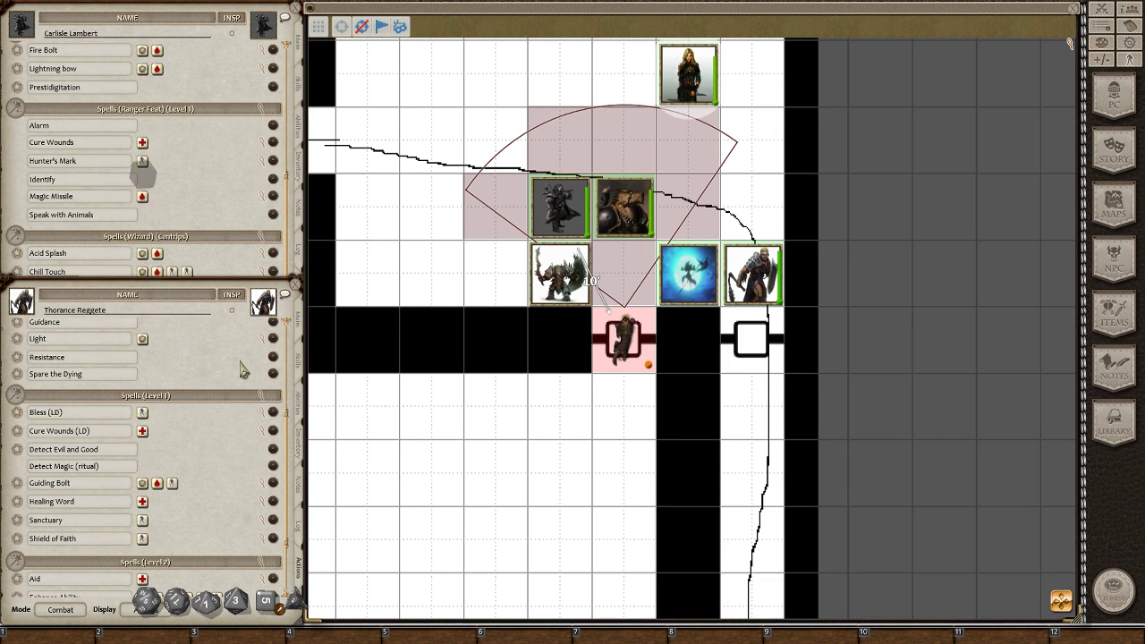
{"action": "mouse_move", "coordinate": [226, 372]}
{"action": "left_mouse_down"}
{"action": "mouse_move", "coordinate": [243, 374]}
{"action": "mouse_move", "coordinate": [226, 370]}
{"action": "left_mouse_up"}
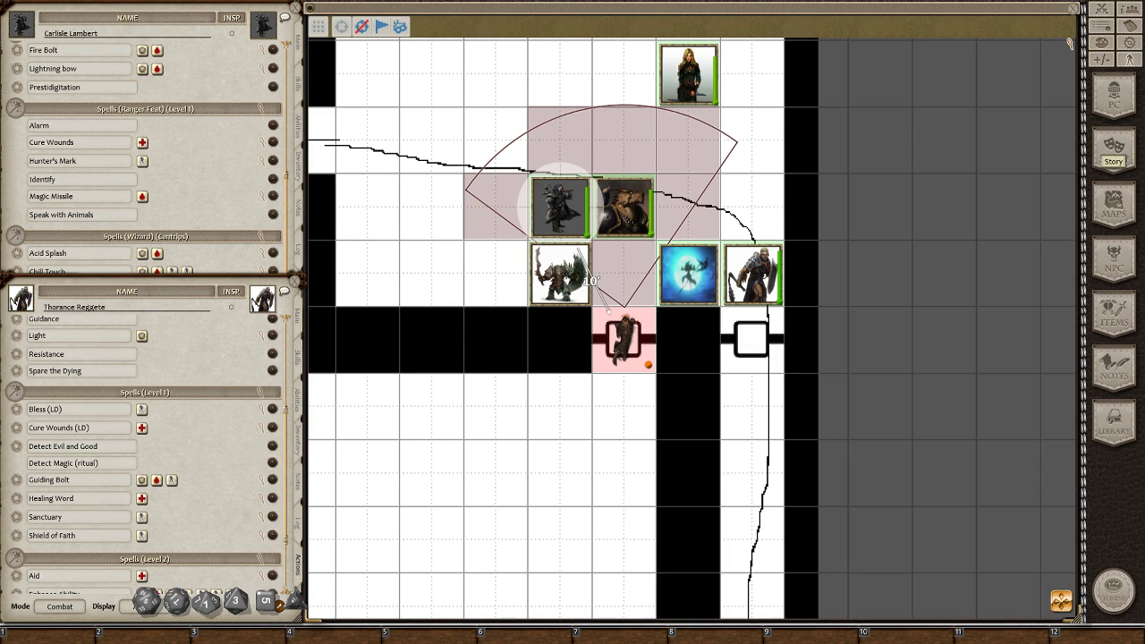
- Rearrange the wizard and cleric sheets, then open the Chill Touch record from the cantrips
{"action": "left_click", "coordinate": [197, 165]}
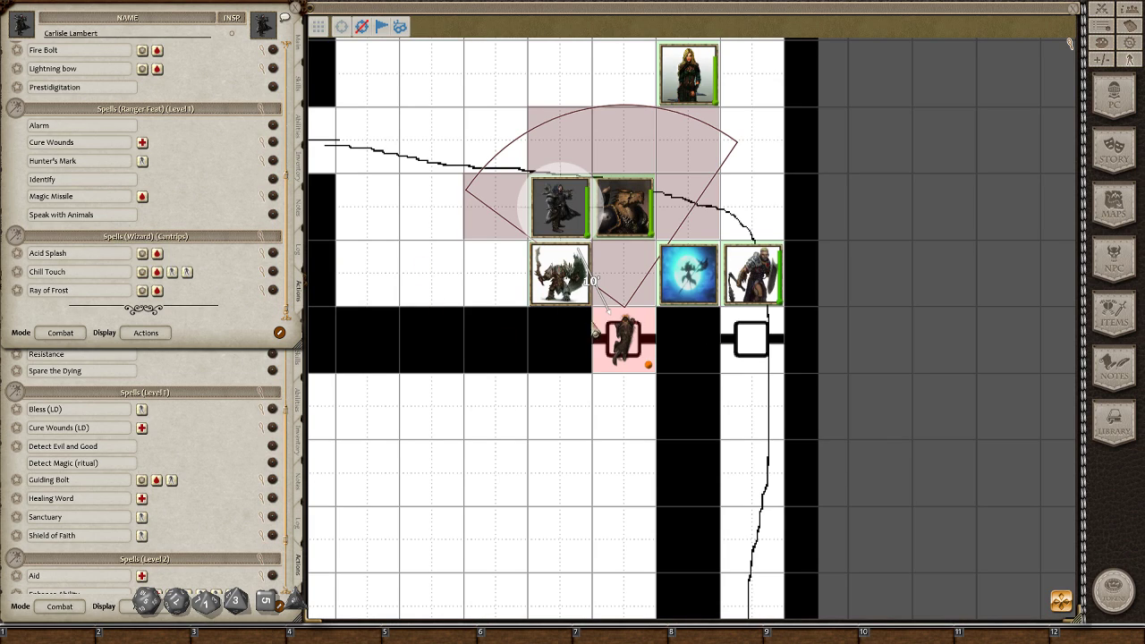
{"action": "double_click", "coordinate": [145, 275]}
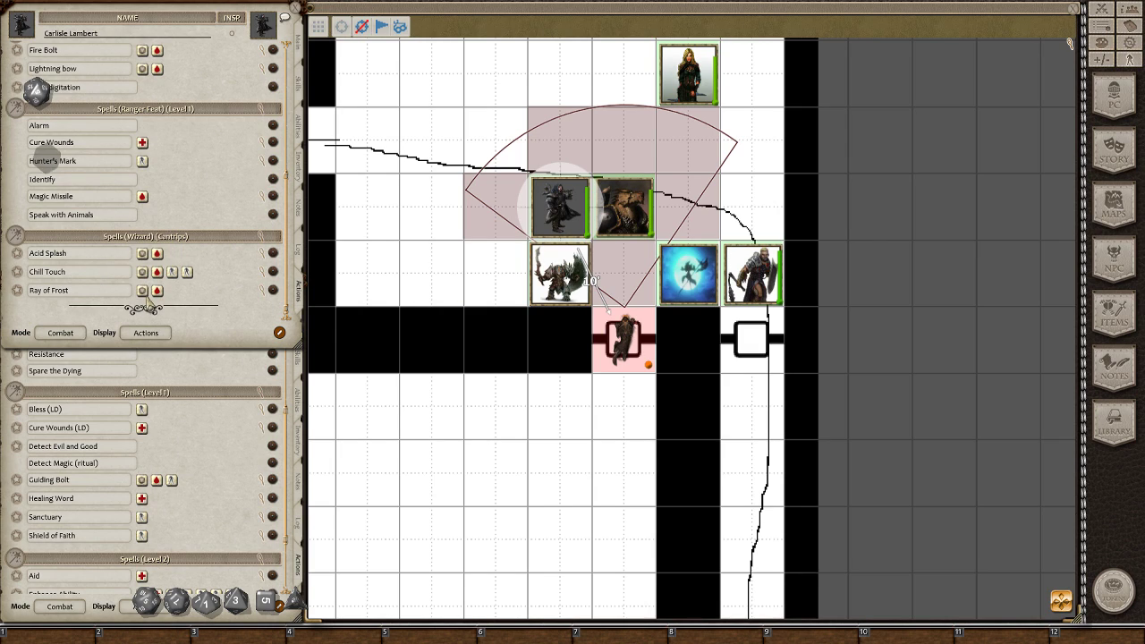
{"action": "mouse_move", "coordinate": [524, 326]}
{"action": "left_mouse_down"}
{"action": "mouse_move", "coordinate": [128, 313]}
{"action": "mouse_move", "coordinate": [206, 372]}
{"action": "left_mouse_up"}
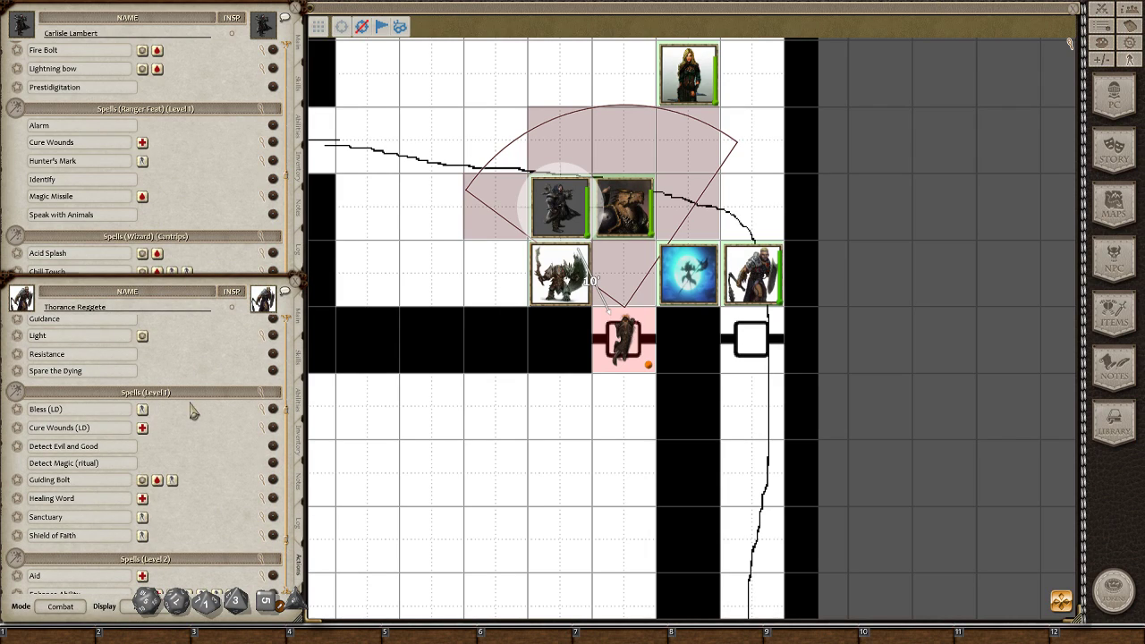
{"action": "left_click", "coordinate": [204, 184]}
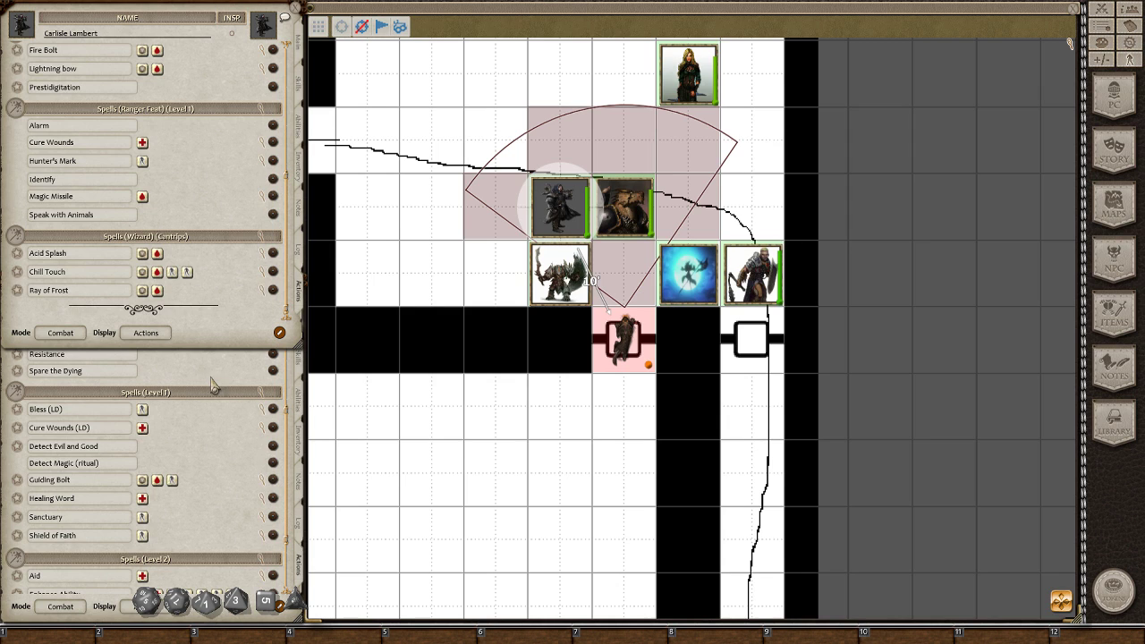
{"action": "mouse_move", "coordinate": [213, 385]}
{"action": "left_mouse_down"}
{"action": "mouse_move", "coordinate": [483, 222]}
{"action": "mouse_move", "coordinate": [213, 387]}
{"action": "left_mouse_up"}
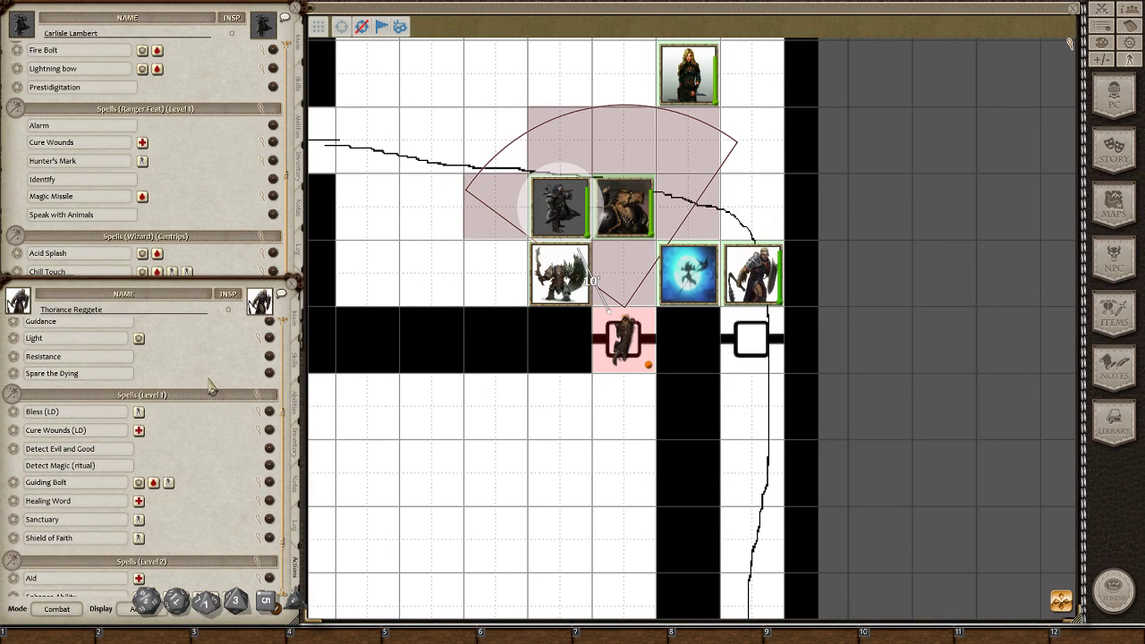
{"action": "left_click", "coordinate": [221, 188]}
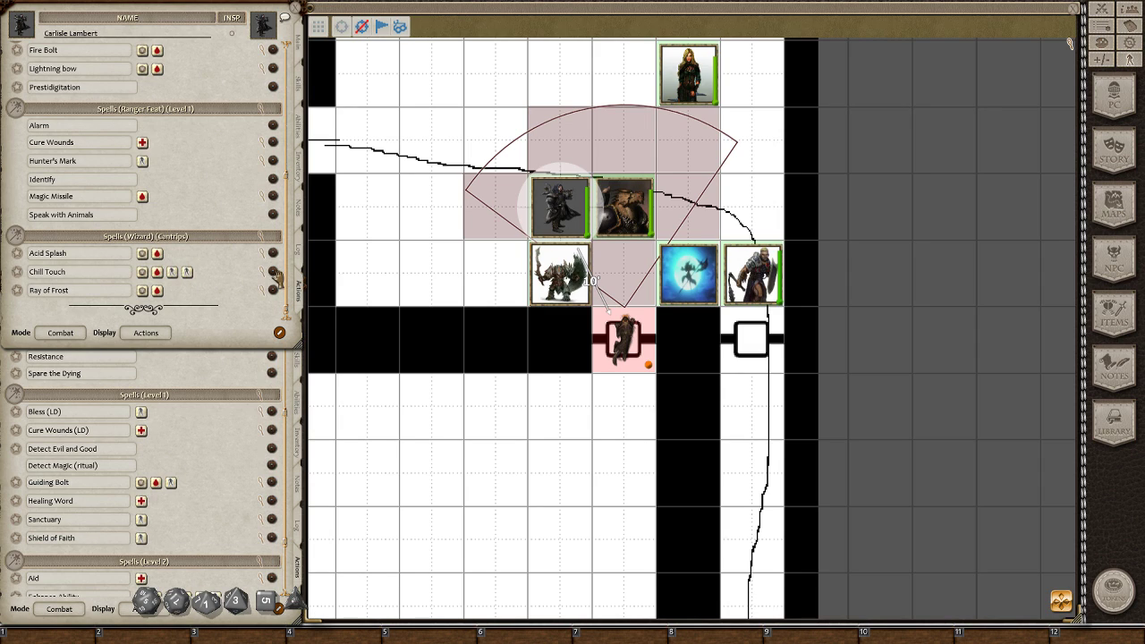
{"action": "left_click", "coordinate": [274, 272]}
{"action": "scroll", "coordinate": [586, 309], "scroll_direction": "down", "scroll_amount": 2}
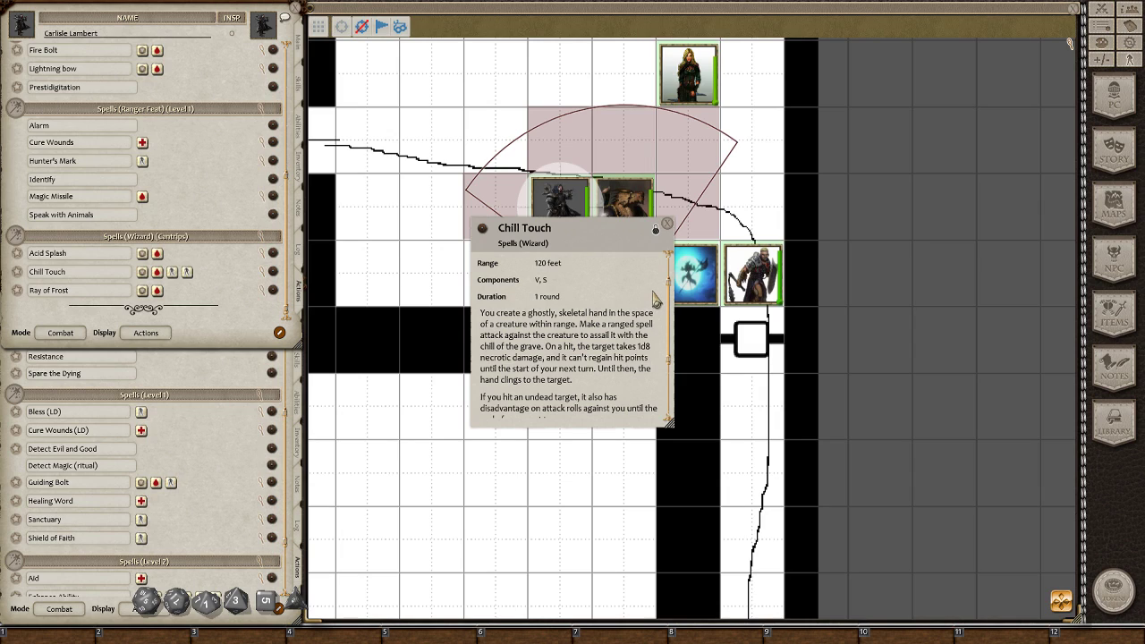
{"action": "scroll", "coordinate": [656, 298], "scroll_direction": "down", "scroll_amount": 3}
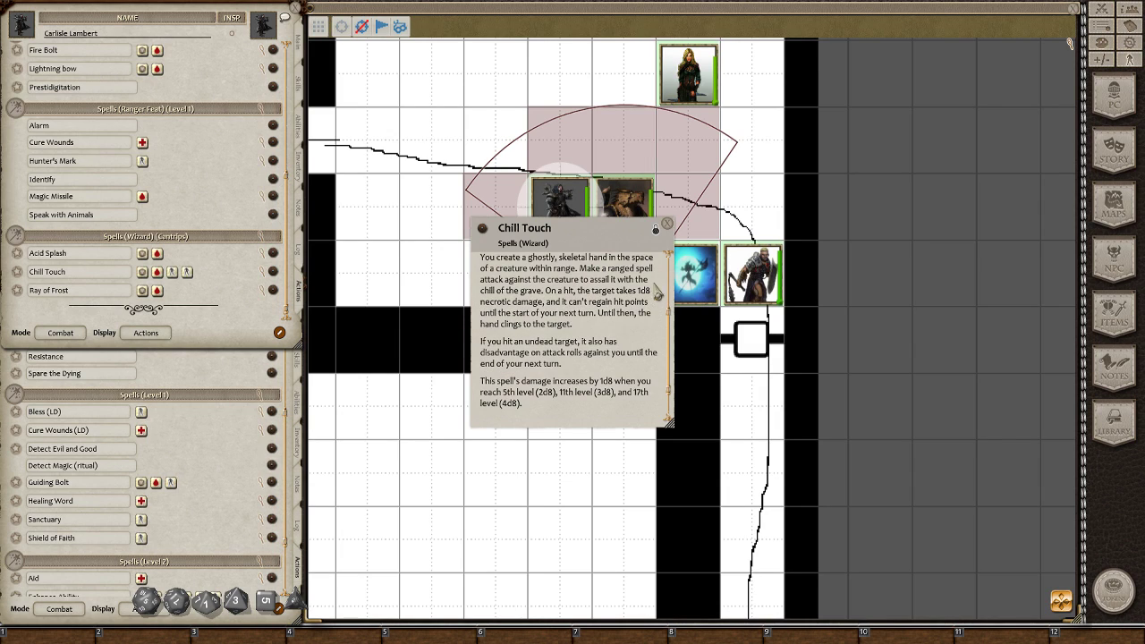
- Close the Chill Touch window and raise Thorance Reggete's sheet
{"action": "left_click", "coordinate": [669, 225]}
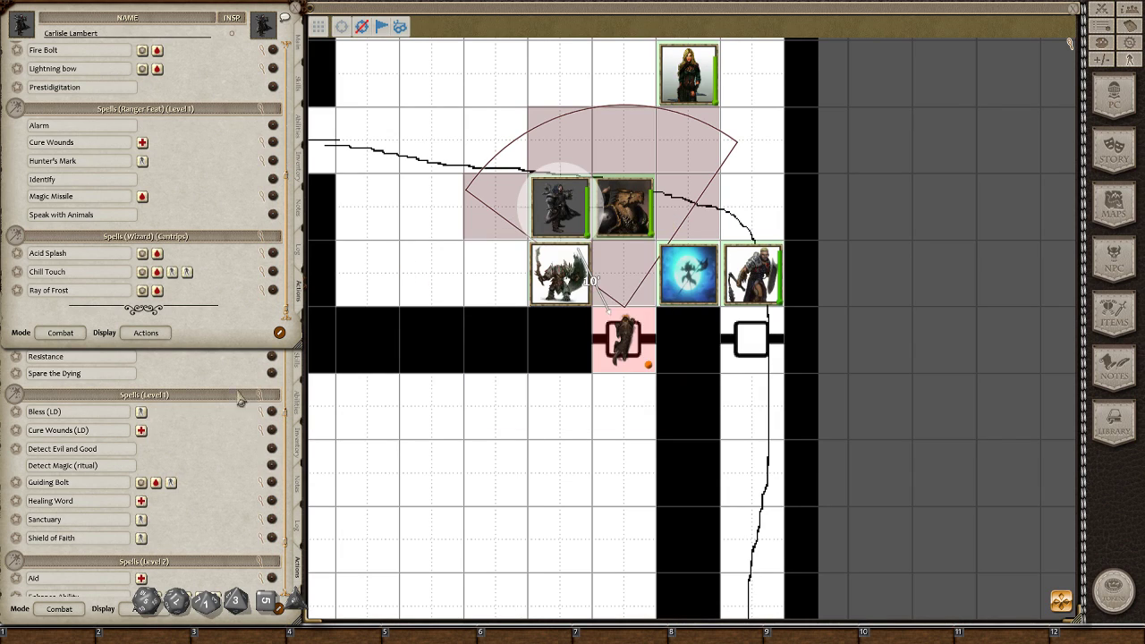
{"action": "left_click", "coordinate": [209, 391]}
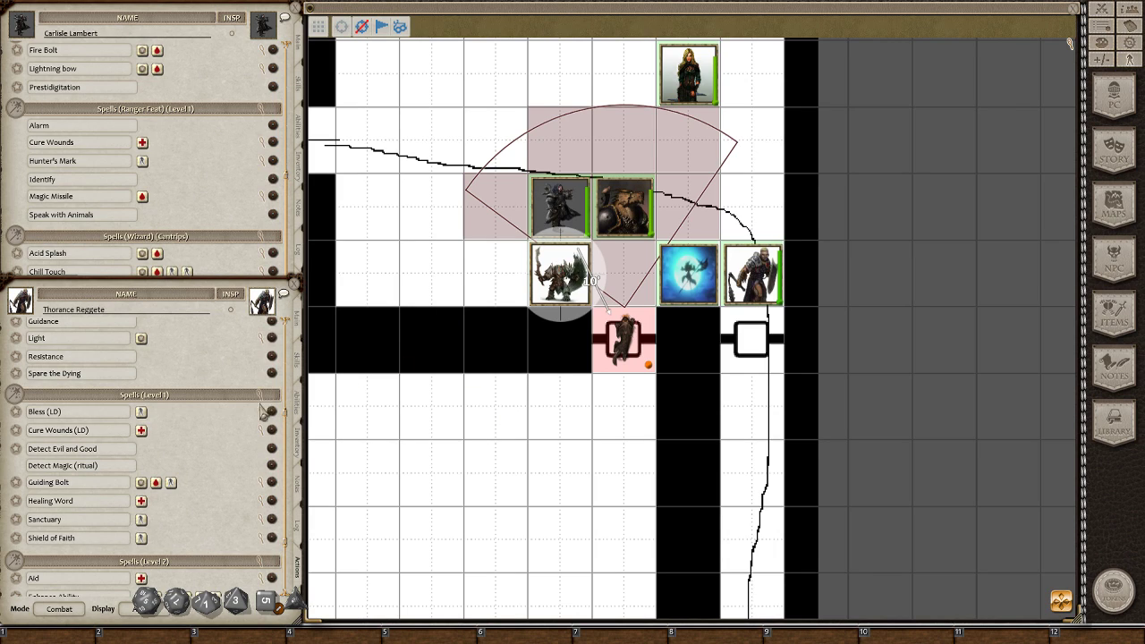
{"action": "scroll", "coordinate": [221, 382], "scroll_direction": "up", "scroll_amount": 4}
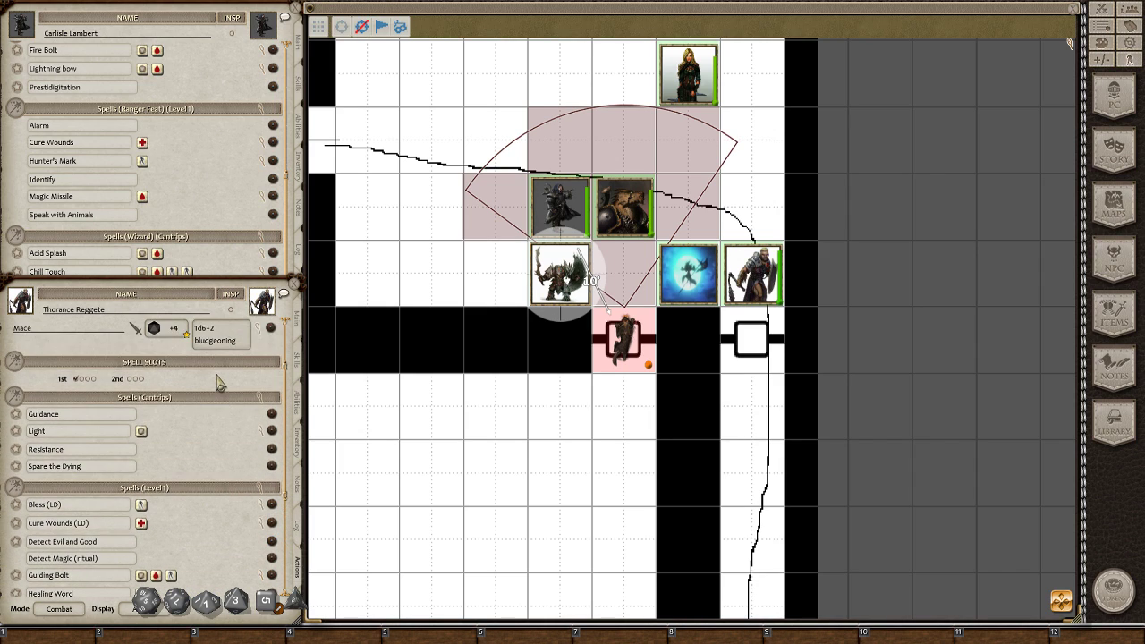
{"action": "scroll", "coordinate": [221, 382], "scroll_direction": "up", "scroll_amount": 1}
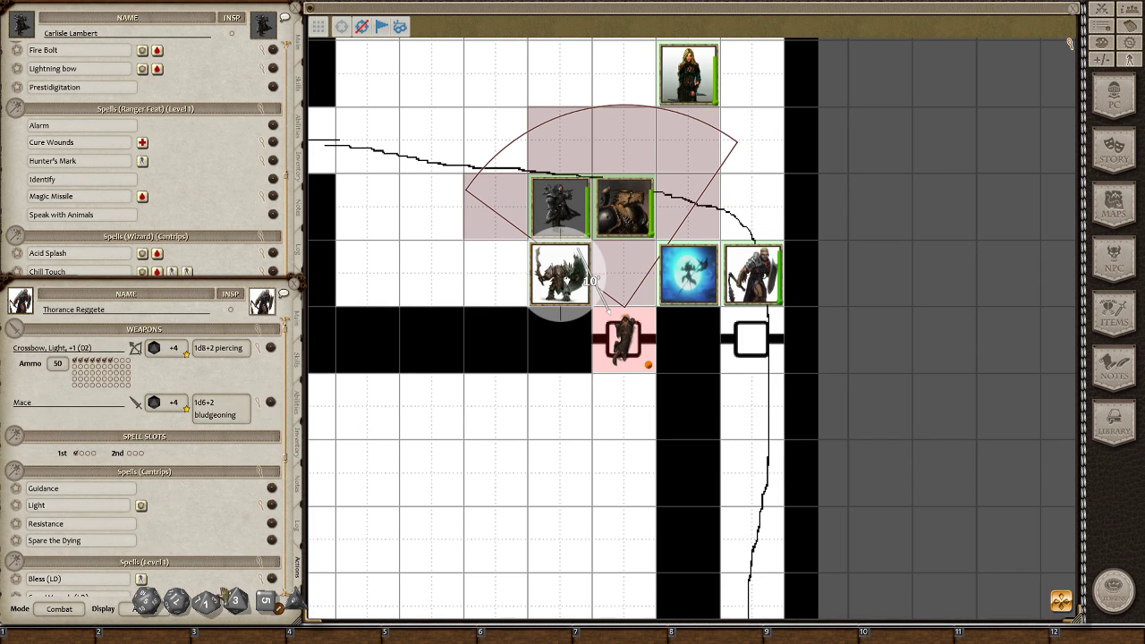
- View and close the Guidance record, then float Thorance's sheet over the map centre
{"action": "left_click", "coordinate": [272, 489]}
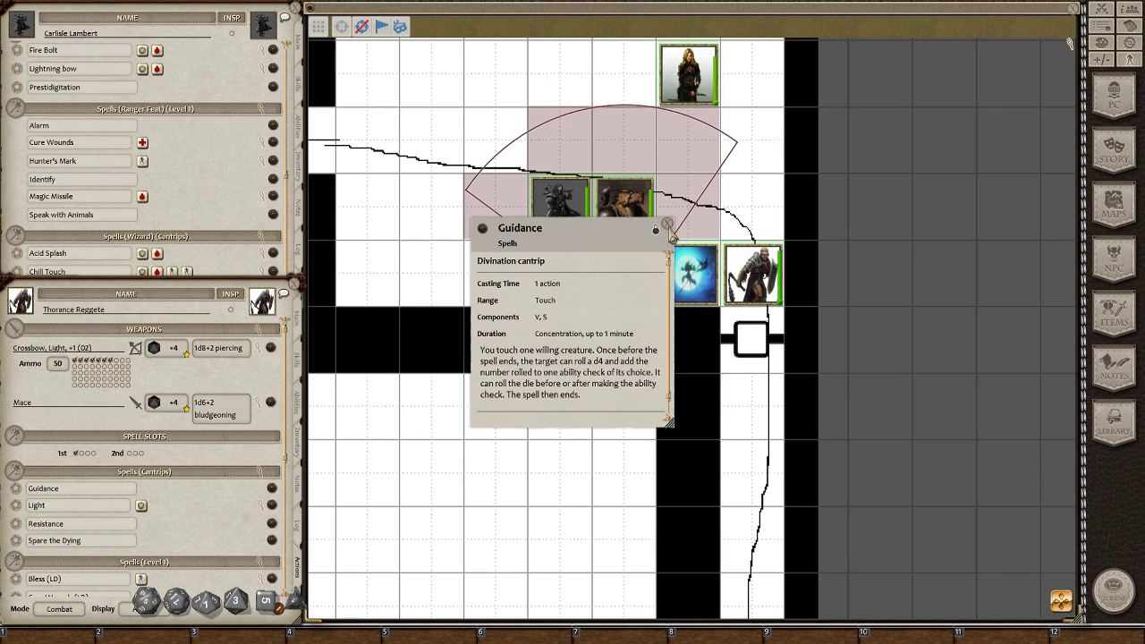
{"action": "left_click", "coordinate": [670, 227]}
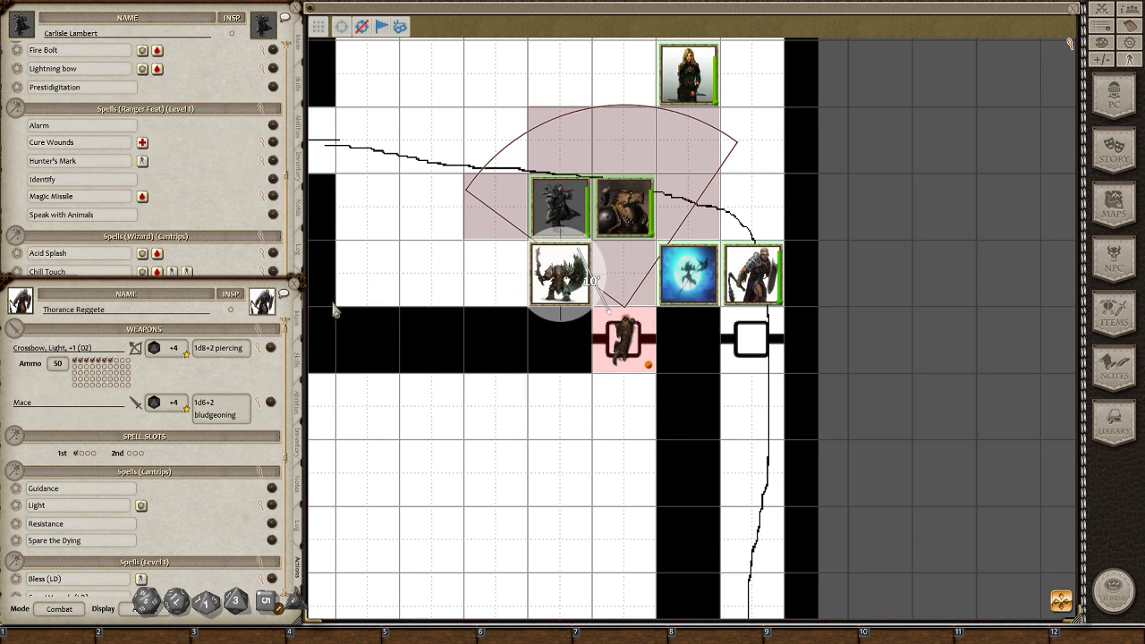
{"action": "left_click_drag", "start_coordinate": [227, 382], "coordinate": [489, 243]}
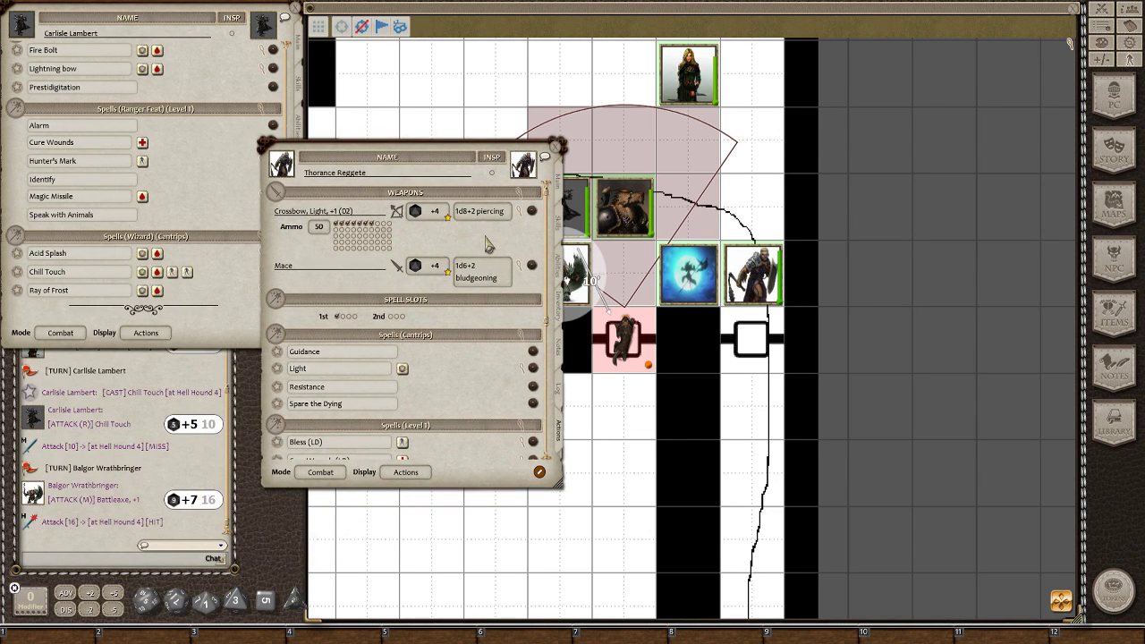
- Dock Thorance Reggete's sheet in the lower left, in front, showing crossbow and mace
{"action": "left_click_drag", "start_coordinate": [489, 243], "coordinate": [230, 382]}
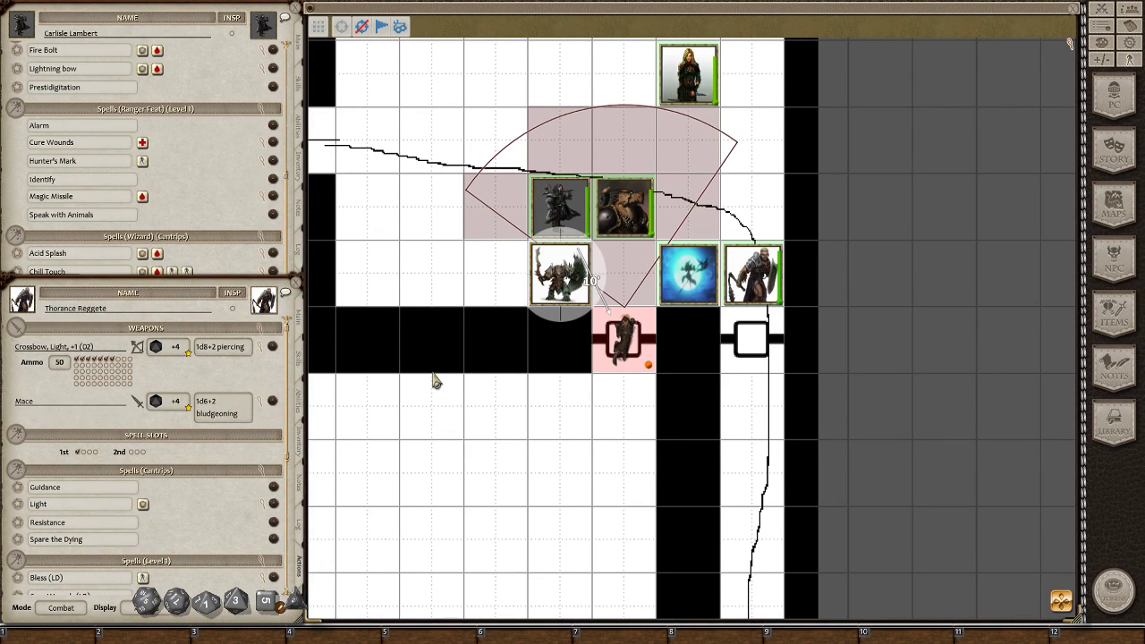
{"action": "left_click", "coordinate": [220, 209]}
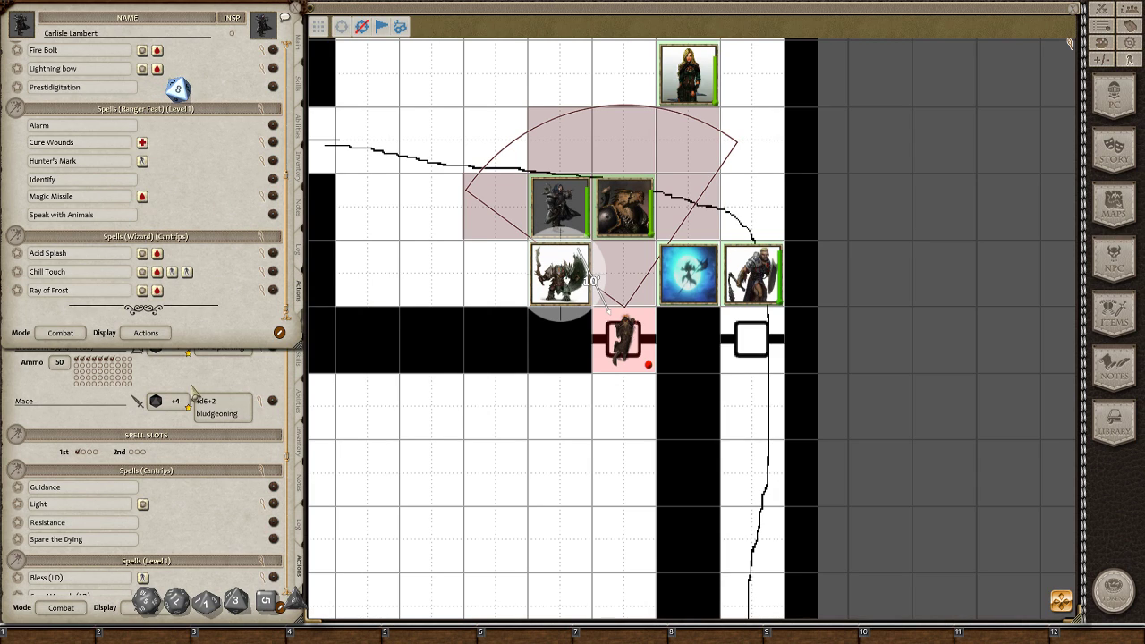
{"action": "mouse_move", "coordinate": [209, 386]}
{"action": "left_mouse_down"}
{"action": "mouse_move", "coordinate": [483, 289]}
{"action": "mouse_move", "coordinate": [301, 313]}
{"action": "mouse_move", "coordinate": [204, 385]}
{"action": "left_mouse_up"}
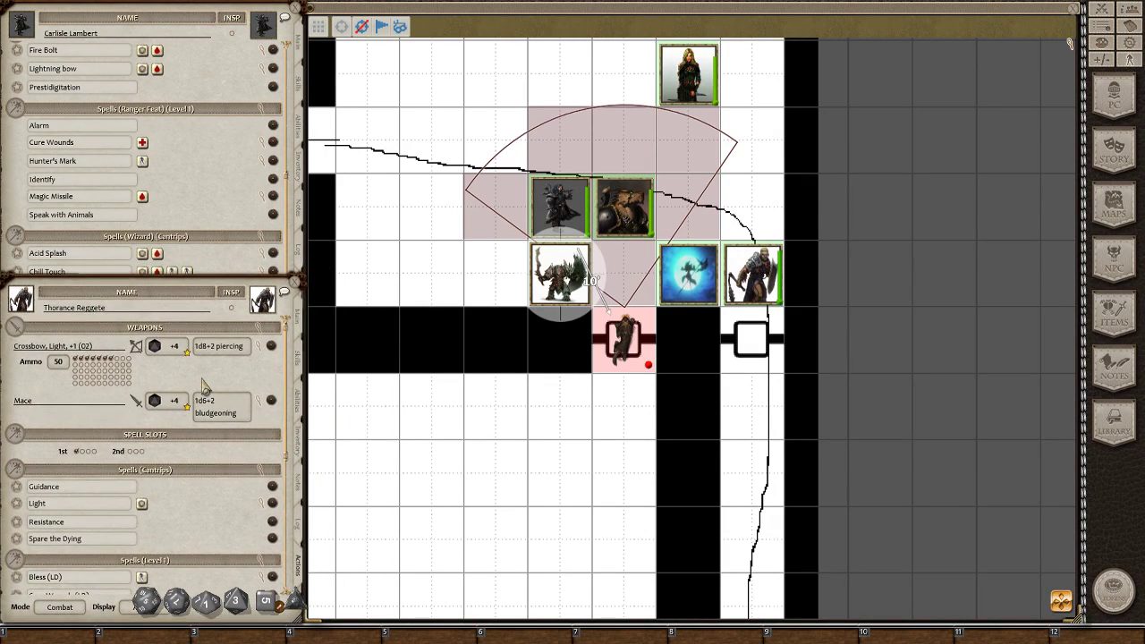